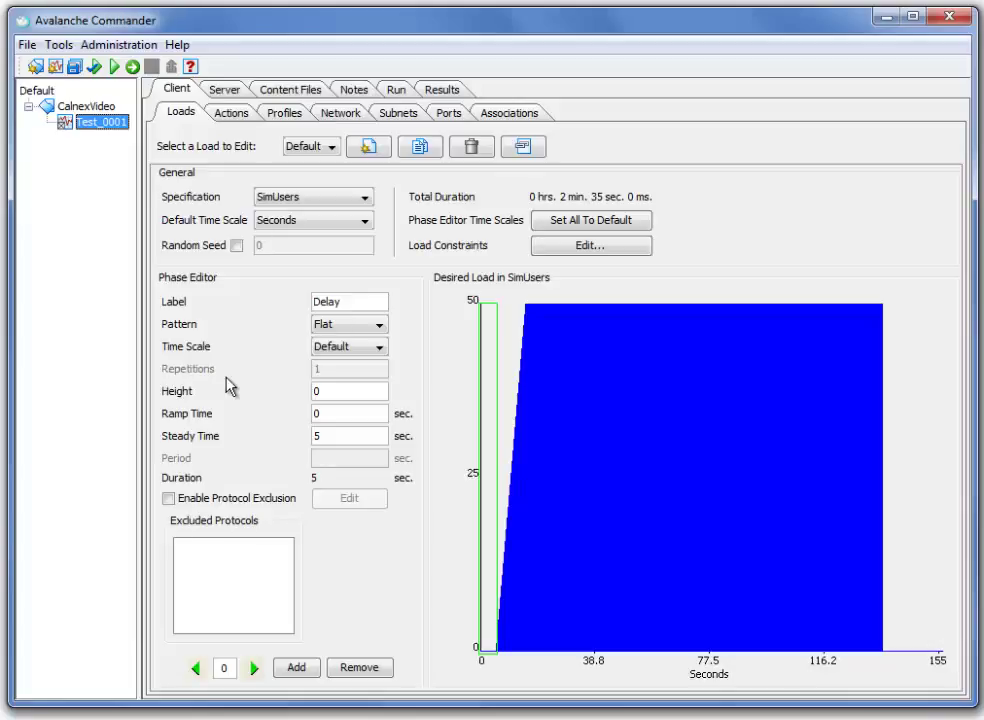
click(232, 115)
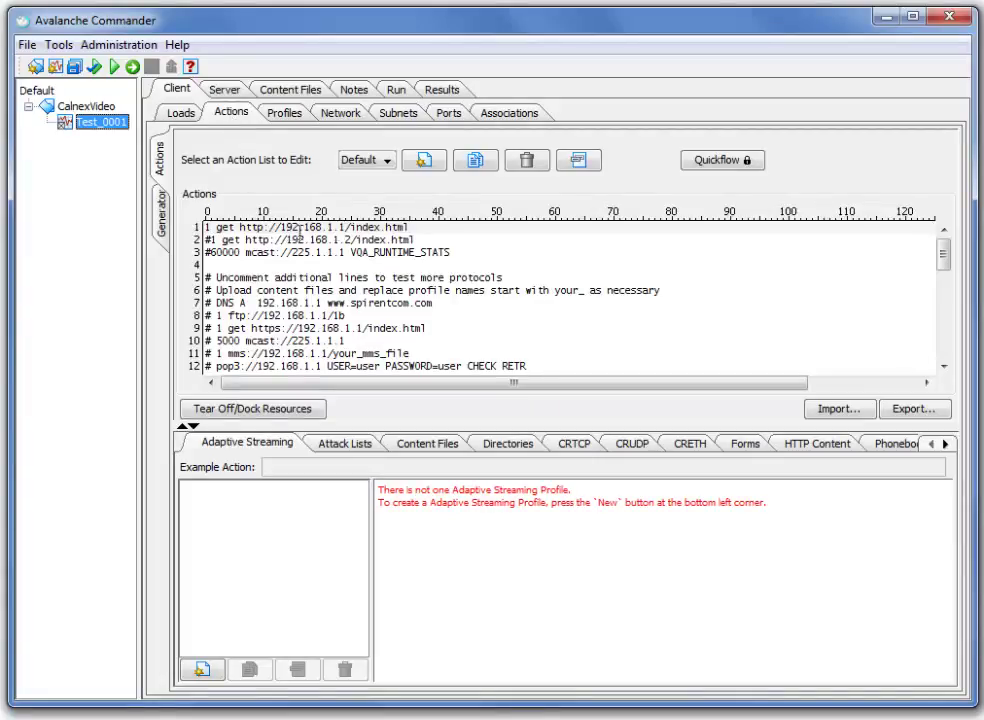
click(224, 90)
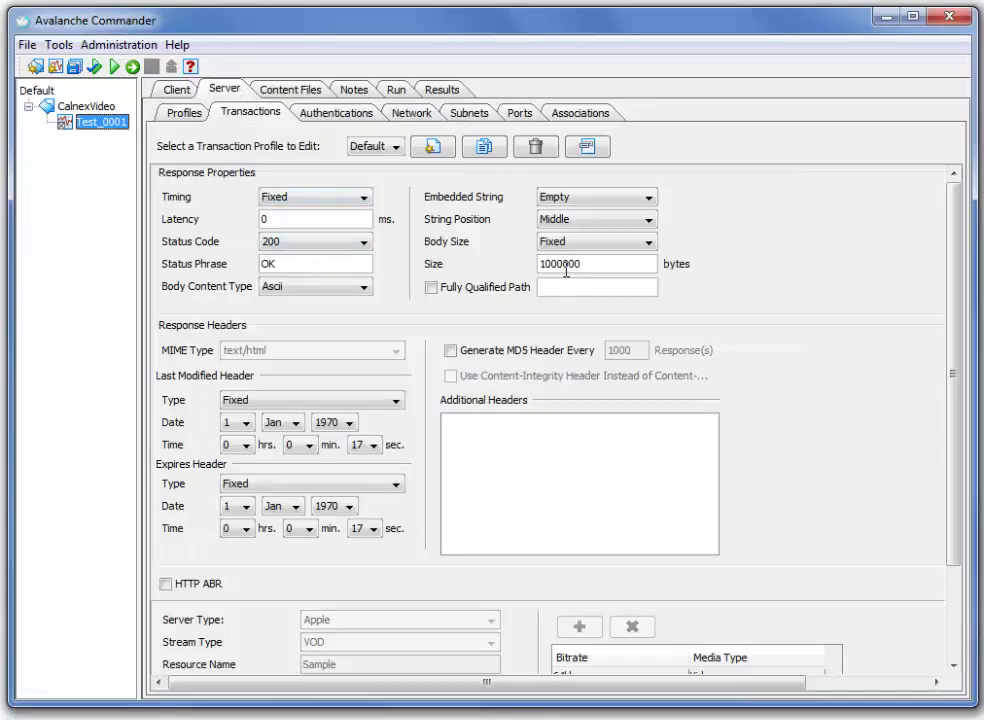
click(178, 90)
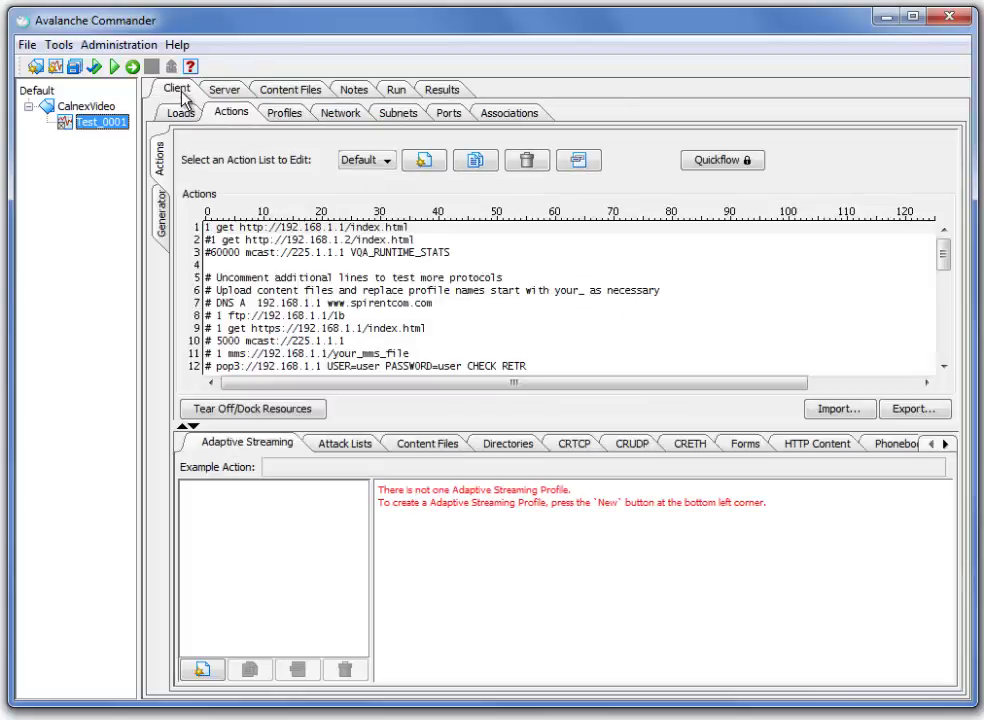
Run Test_0001 and open the Run-Time Statistics charts with the network traffic chart enlarged.
click(115, 70)
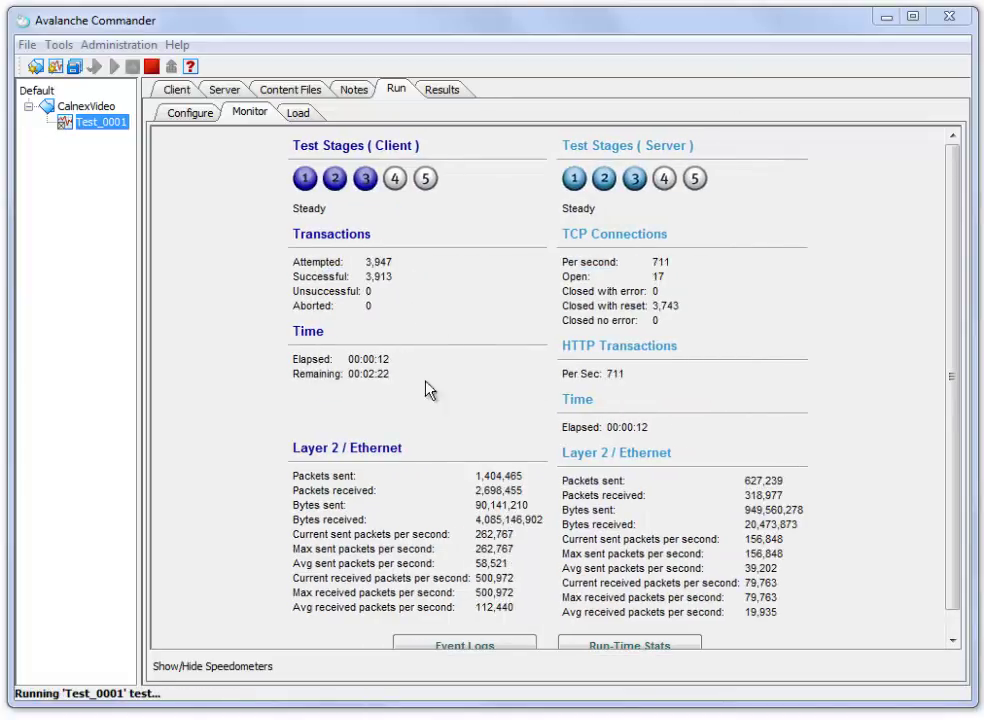
click(600, 646)
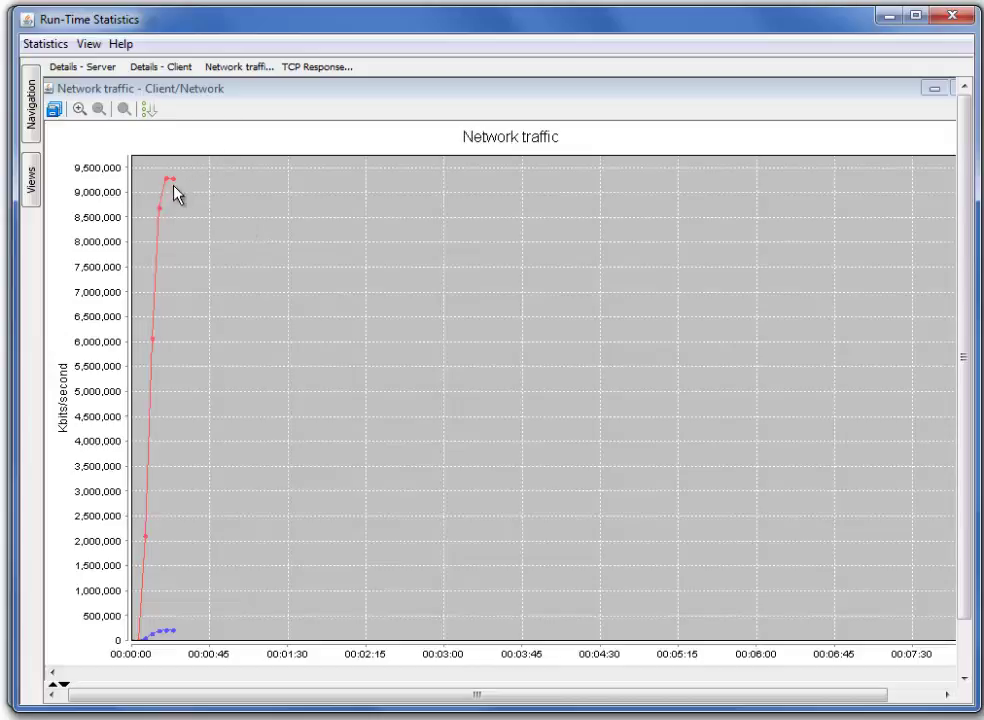
double_click(198, 89)
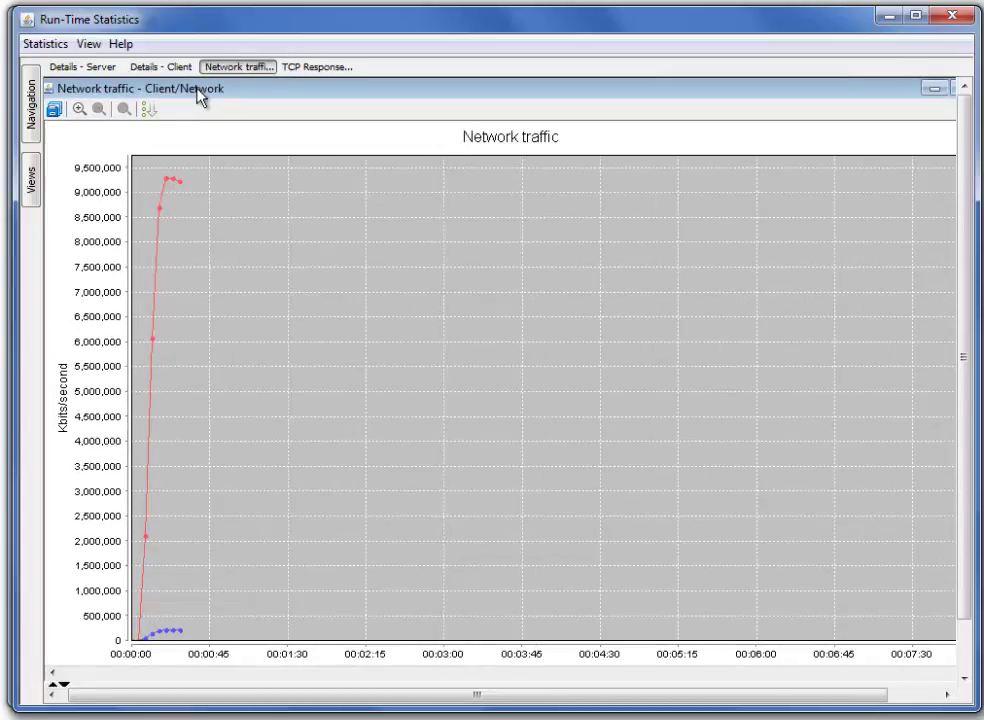
Add the Client Layer 4 TCP Response Time chart: Syn/Ack about 0.29 ms, first byte 0.59 ms.
click(34, 92)
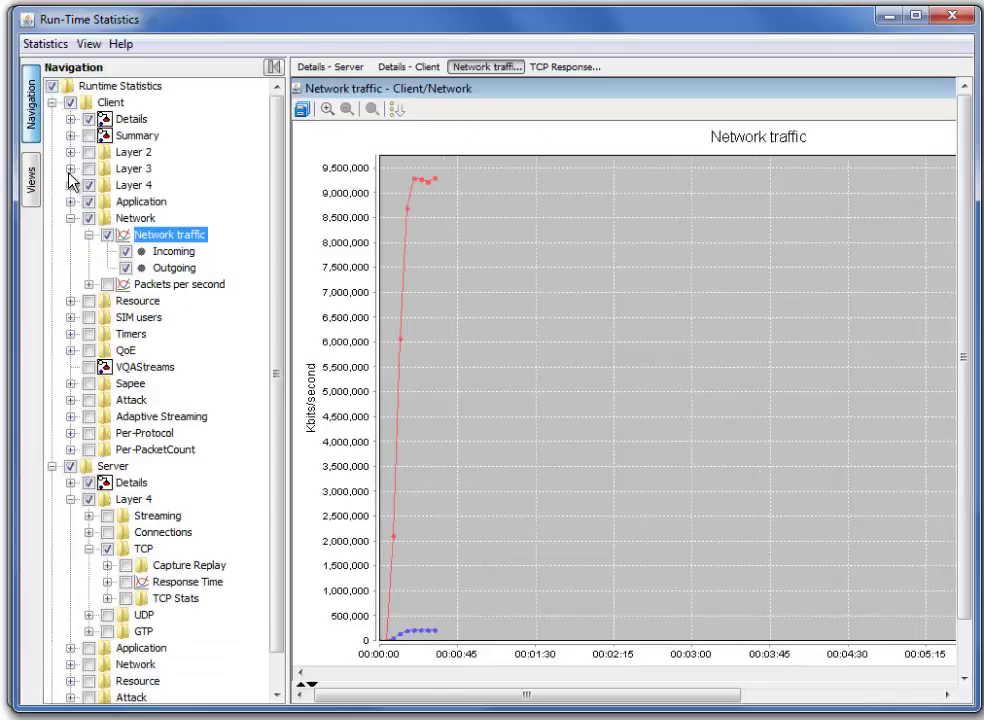
click(70, 186)
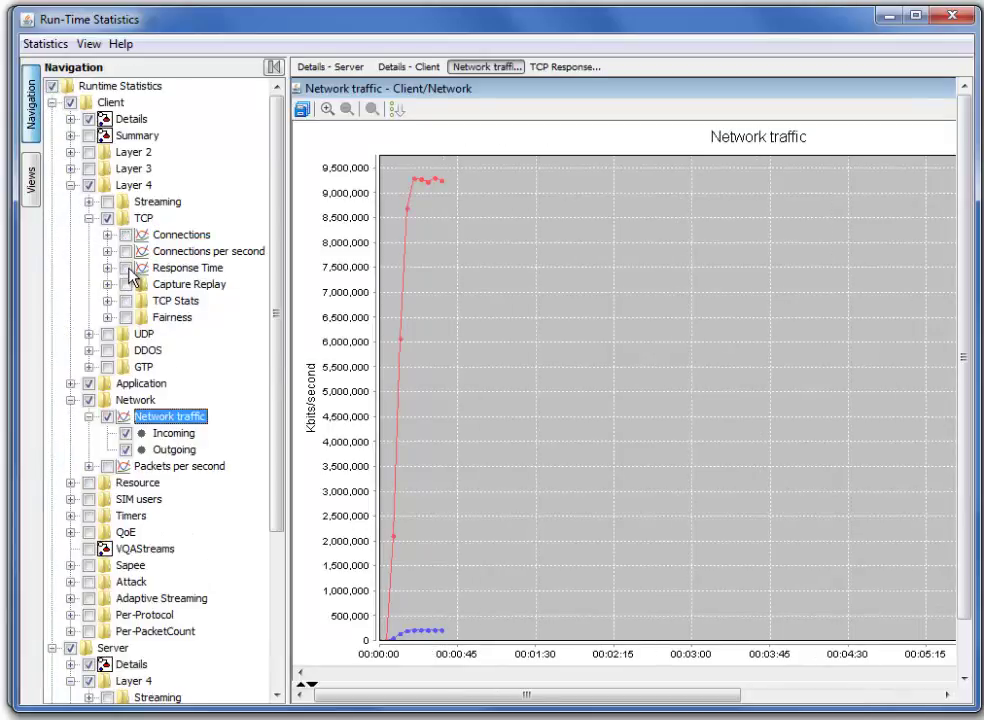
click(125, 267)
click(216, 64)
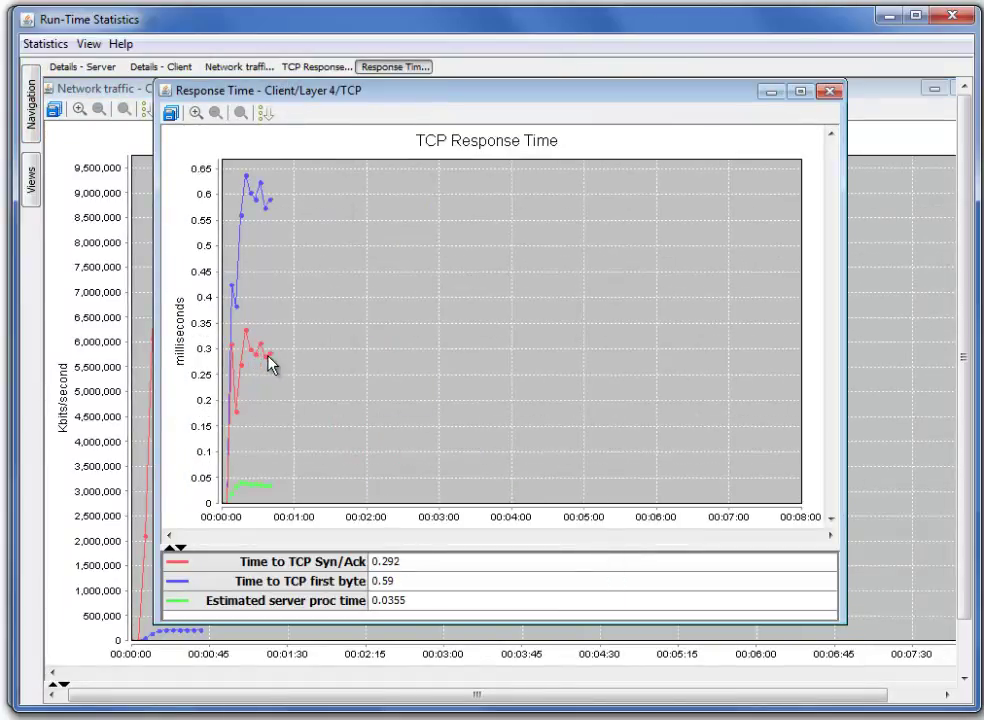
mouse_move(270, 356)
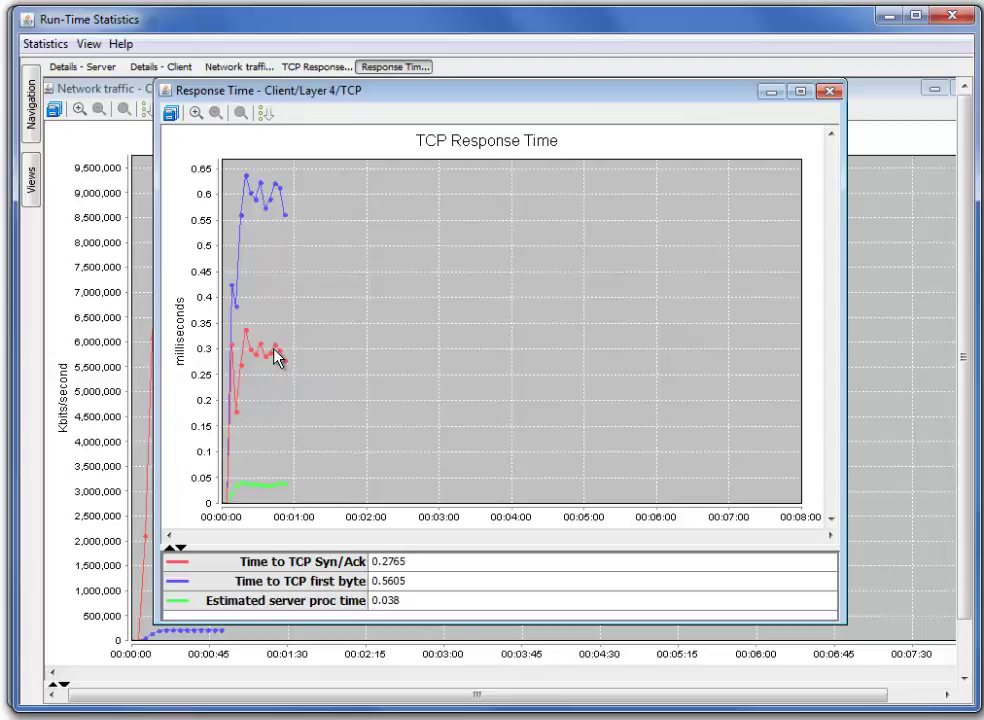
mouse_move(250, 196)
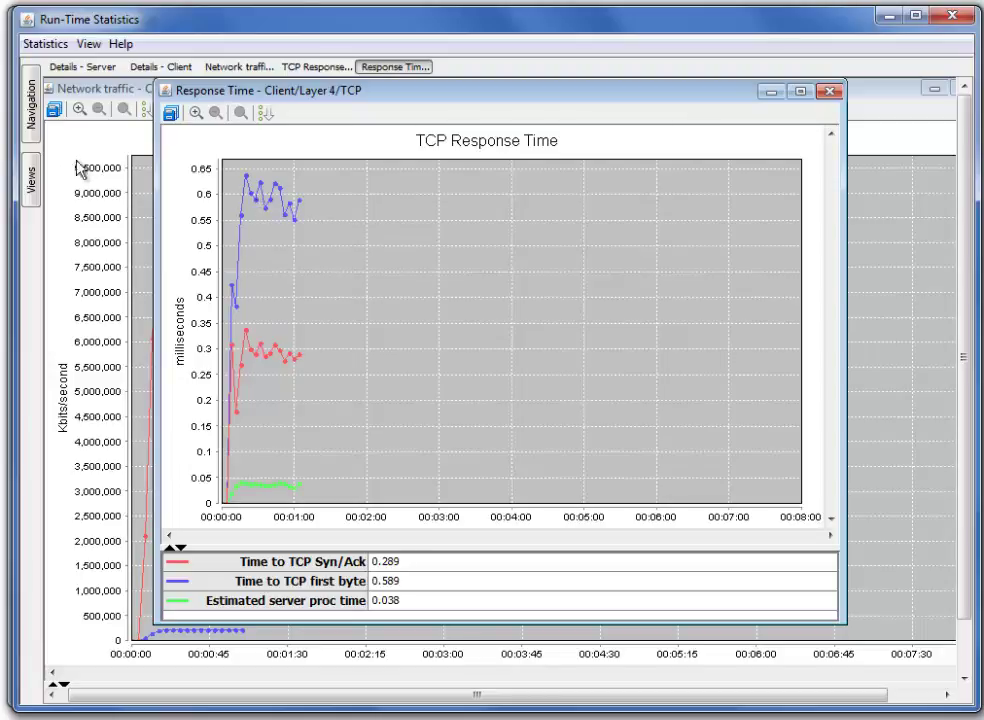
Chart Client Application Protocol/HTTP Response Time, holding near 20.5 ms per URL and per page.
click(31, 110)
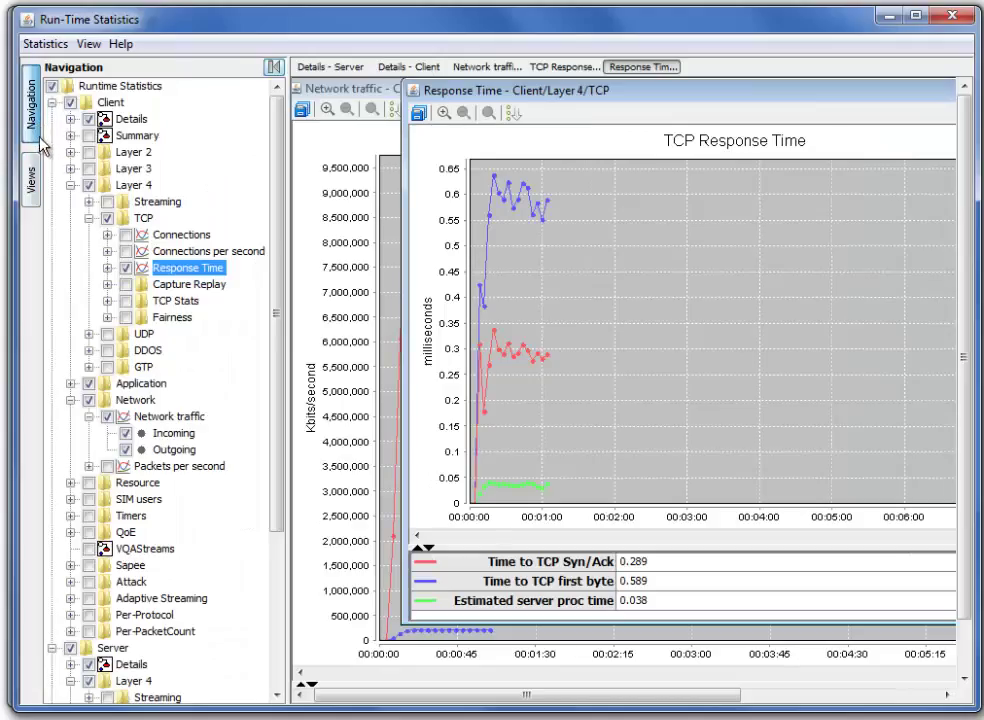
click(70, 383)
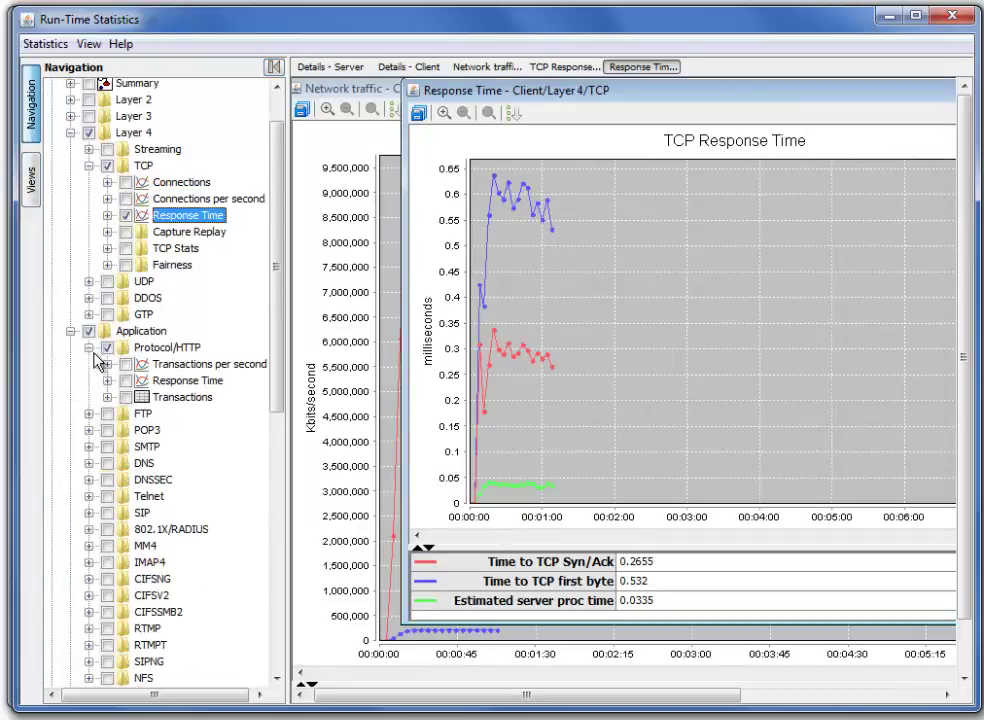
click(126, 381)
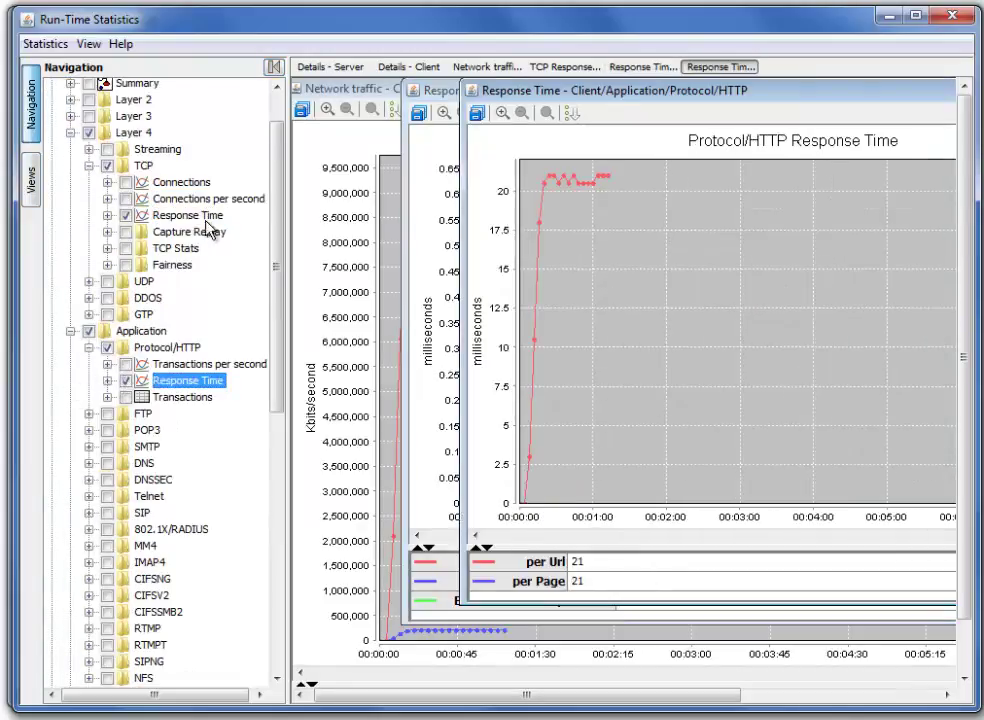
click(272, 67)
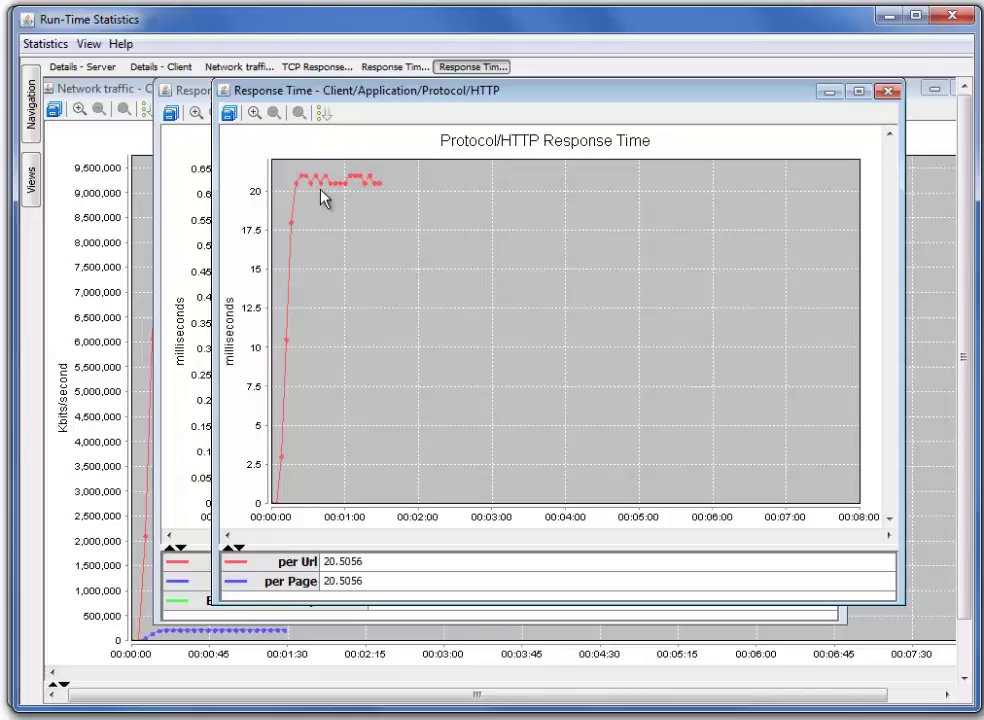
Minimize Run-Time Statistics and stop Test_0001, which ends with 106,393 successful transactions.
click(886, 16)
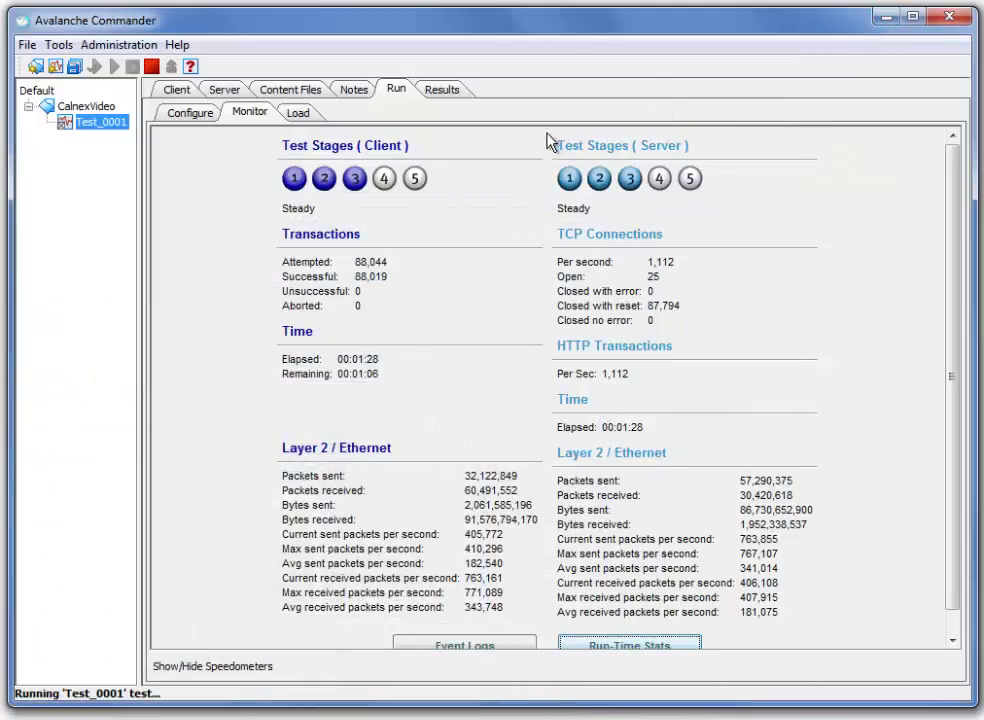
click(152, 66)
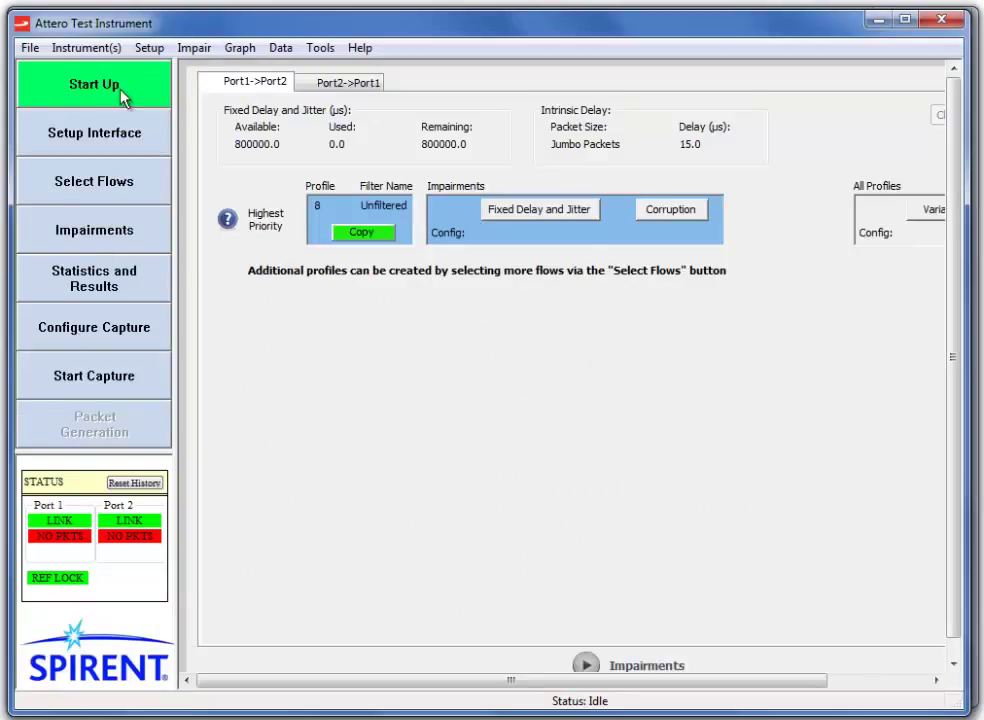
Confirm through Start Up > Connect that Attero is already connected to the test instrument.
click(122, 90)
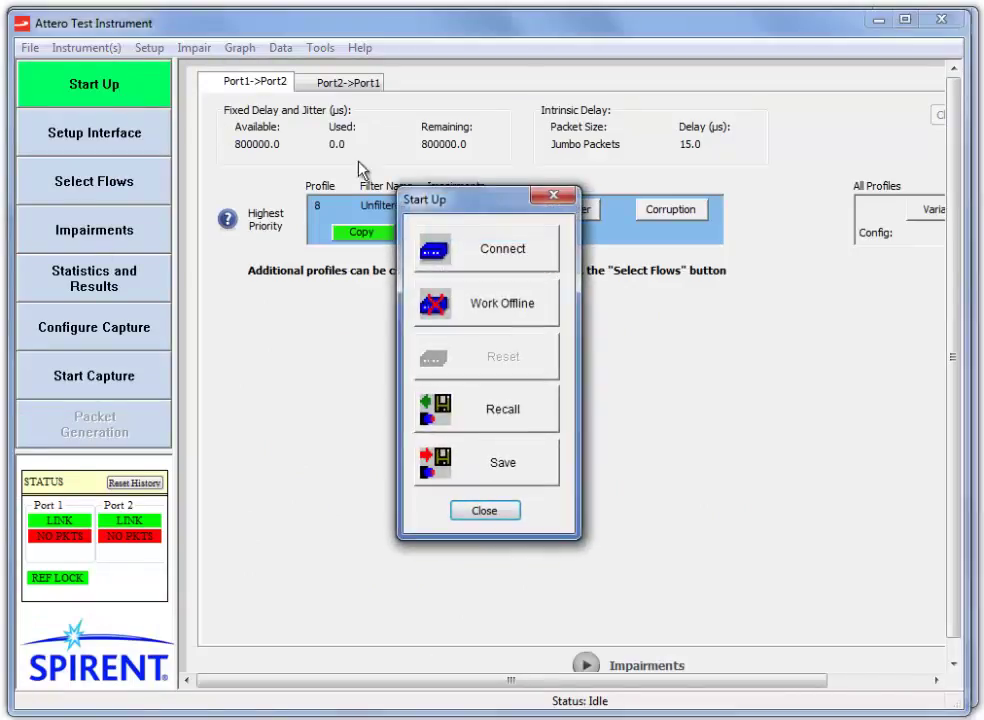
click(477, 247)
click(474, 414)
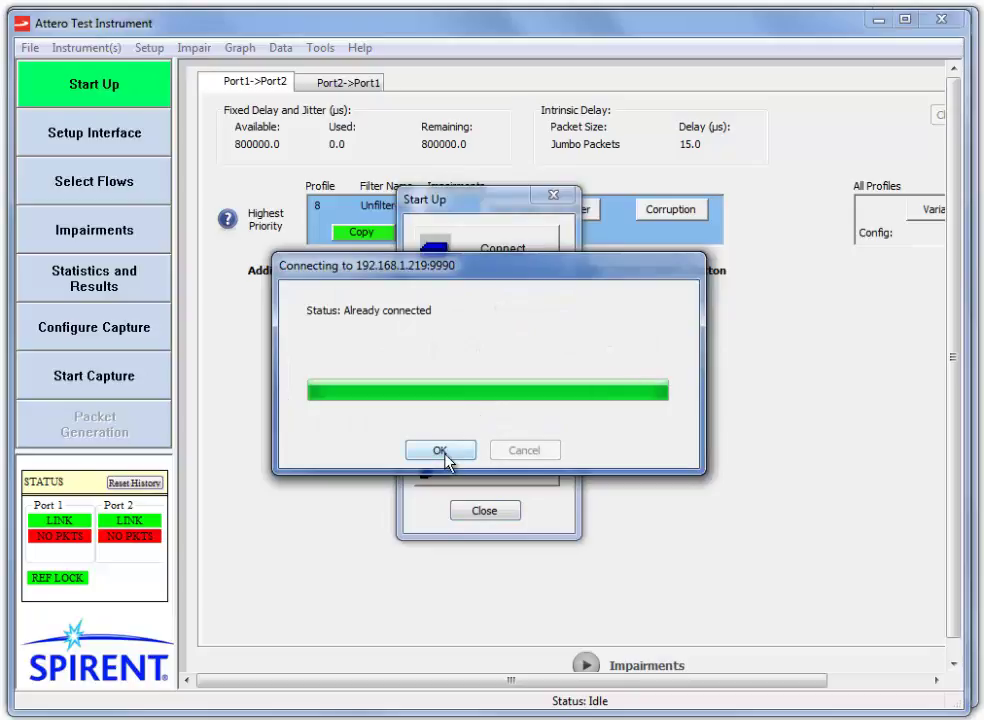
click(439, 448)
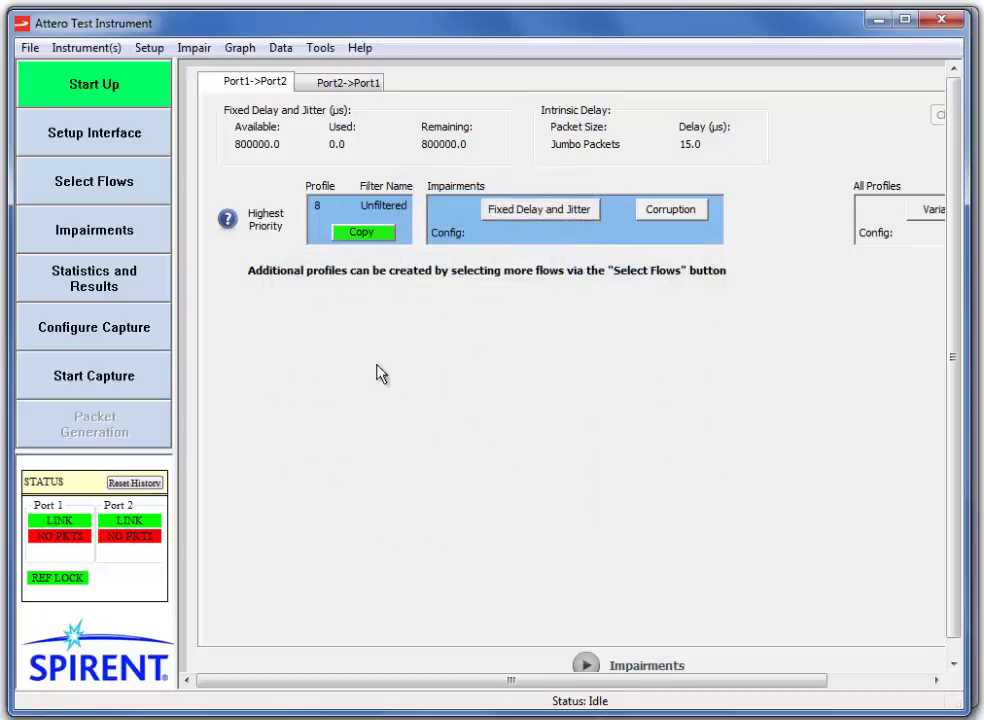
Review the 10GbE thru-mode interface setup unchanged and view the Impairments page.
click(99, 136)
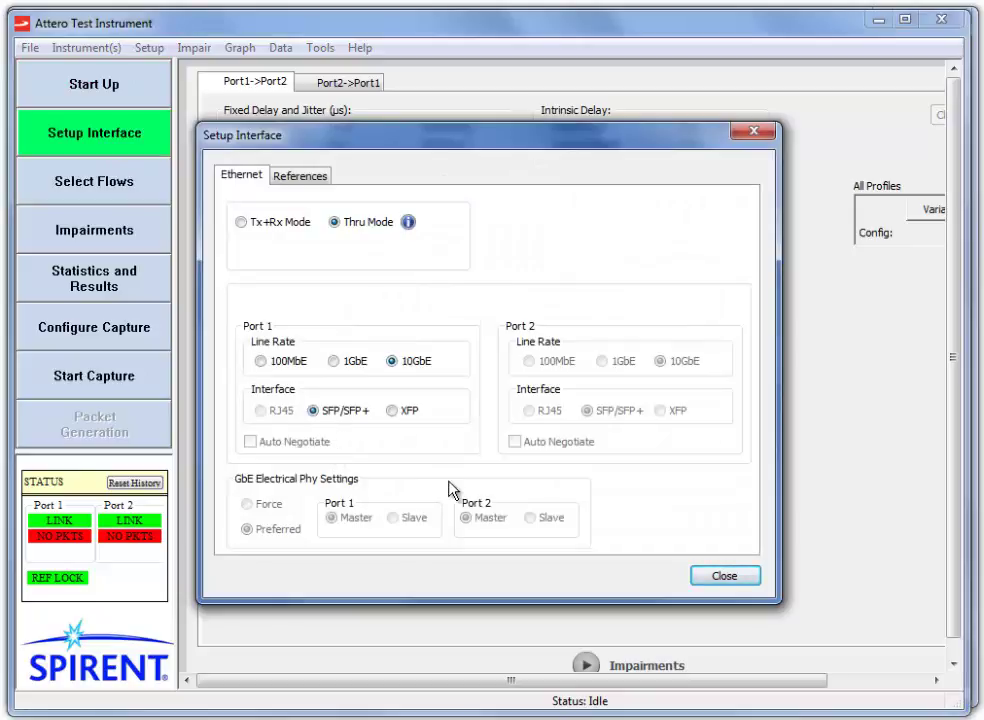
click(722, 576)
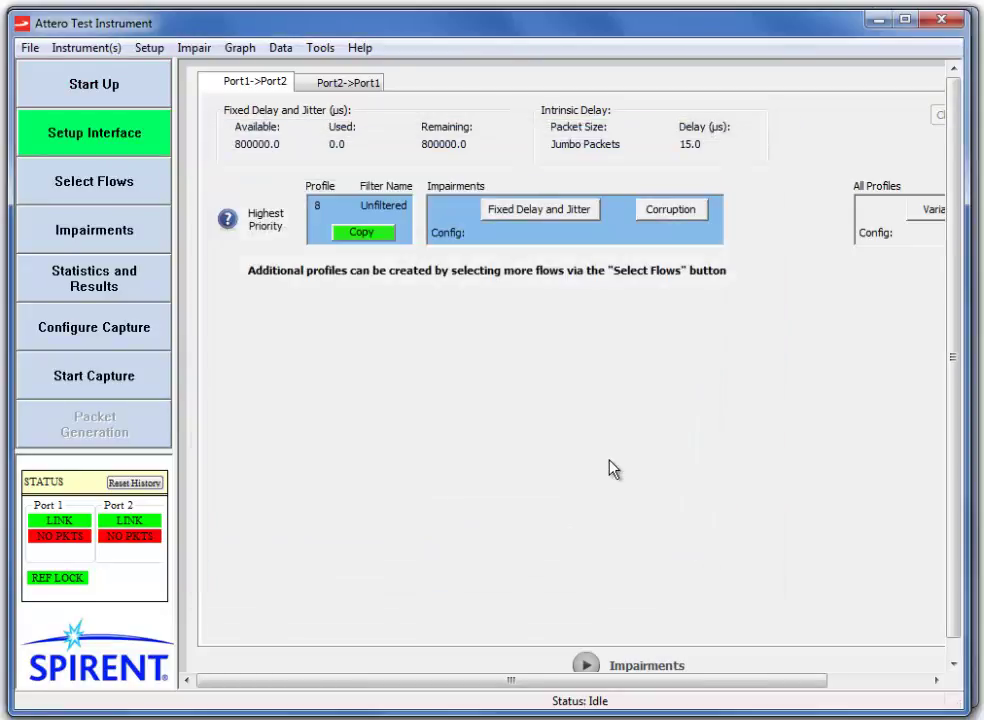
click(124, 231)
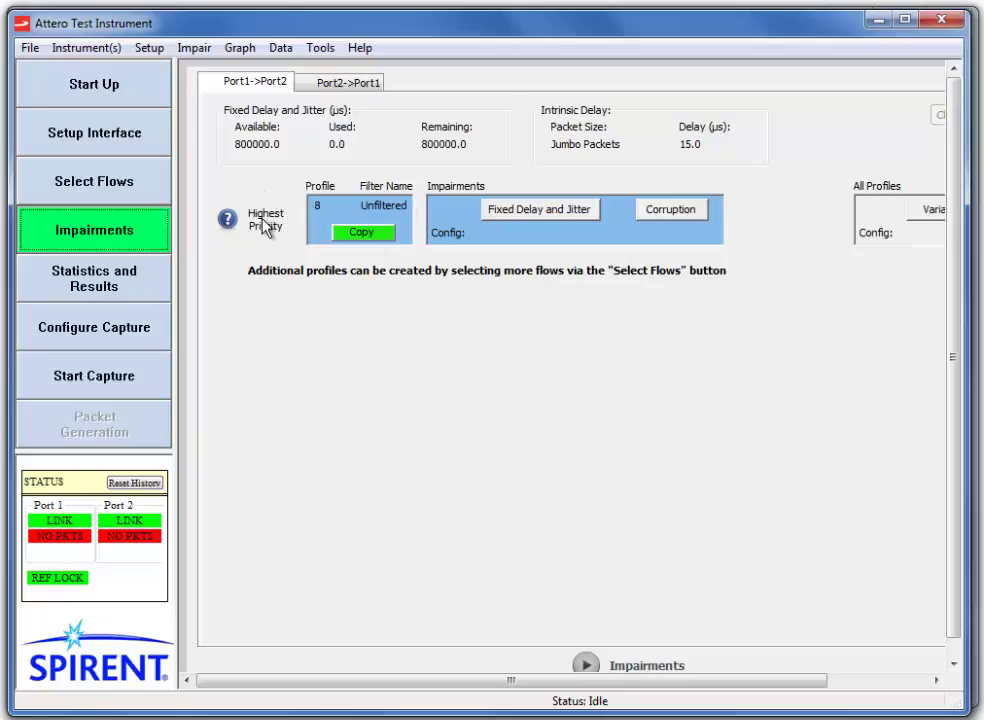
Give the unfiltered Port1->Port2 profile 8 a 50000 µs fixed delay.
click(497, 220)
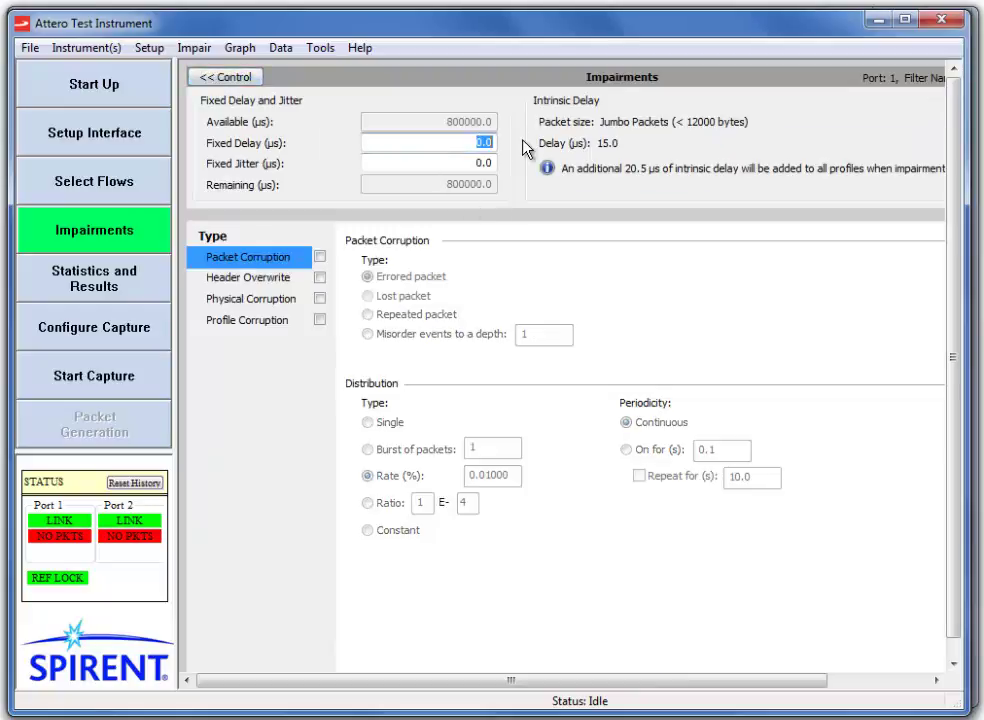
text(50000)
click(466, 162)
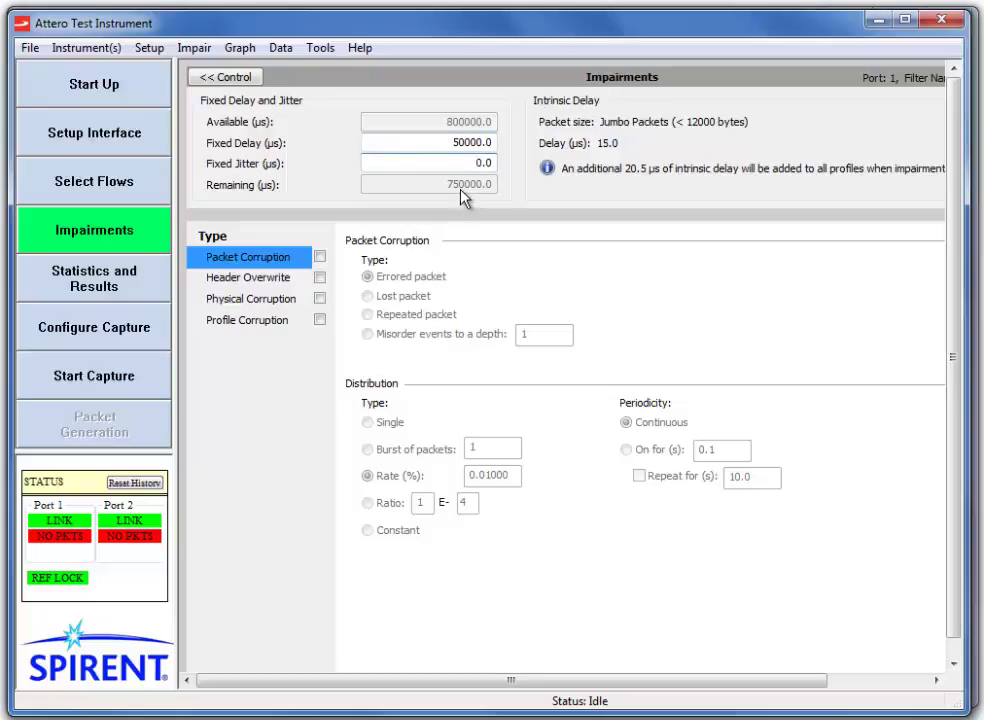
click(238, 80)
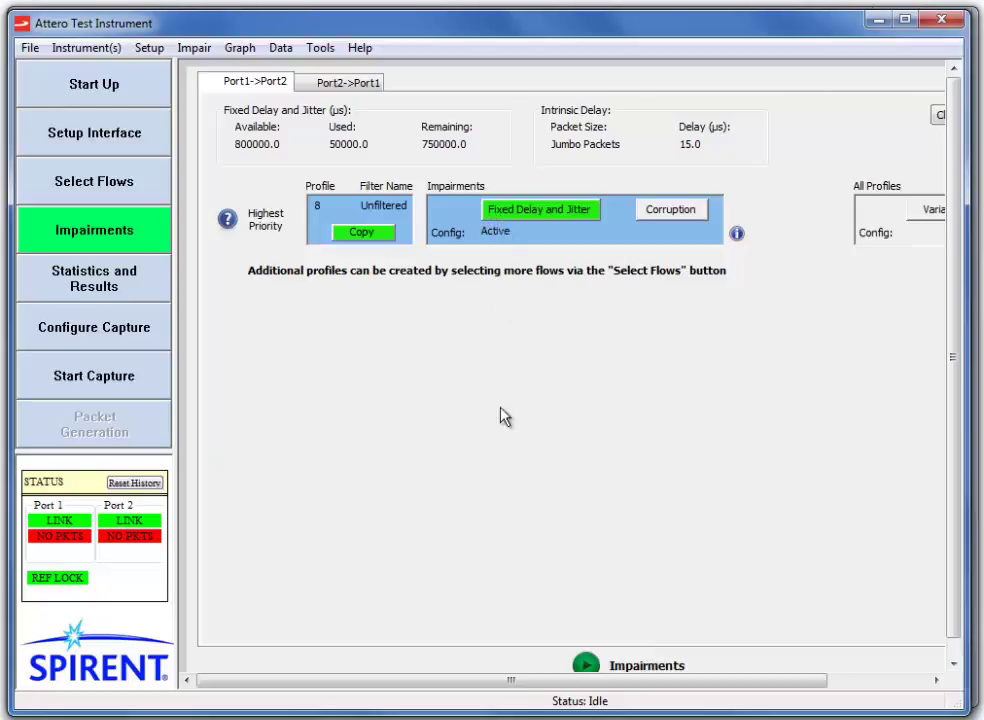
Start Attero impairing traffic, rerun Test_0001 in Avalanche, and open its Run-Time Statistics.
click(586, 667)
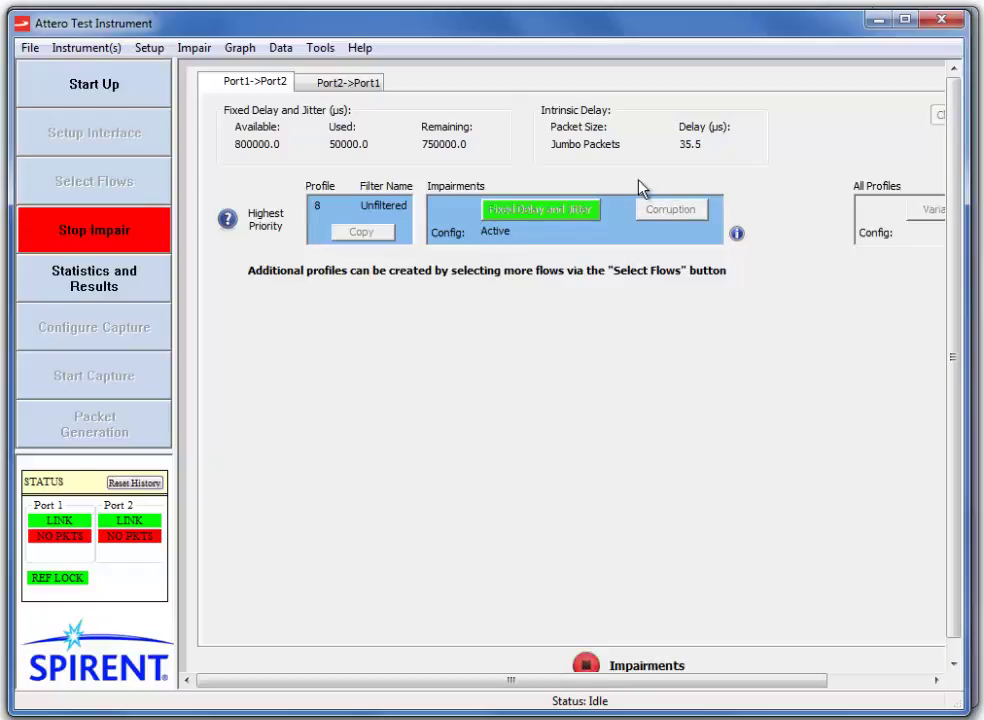
click(877, 19)
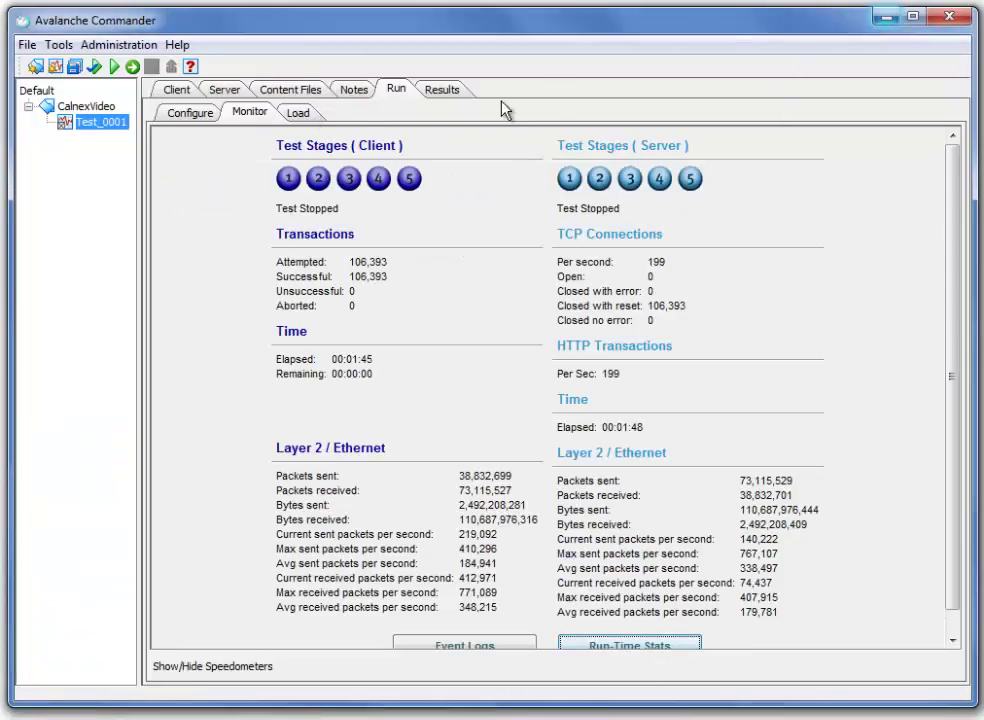
click(94, 67)
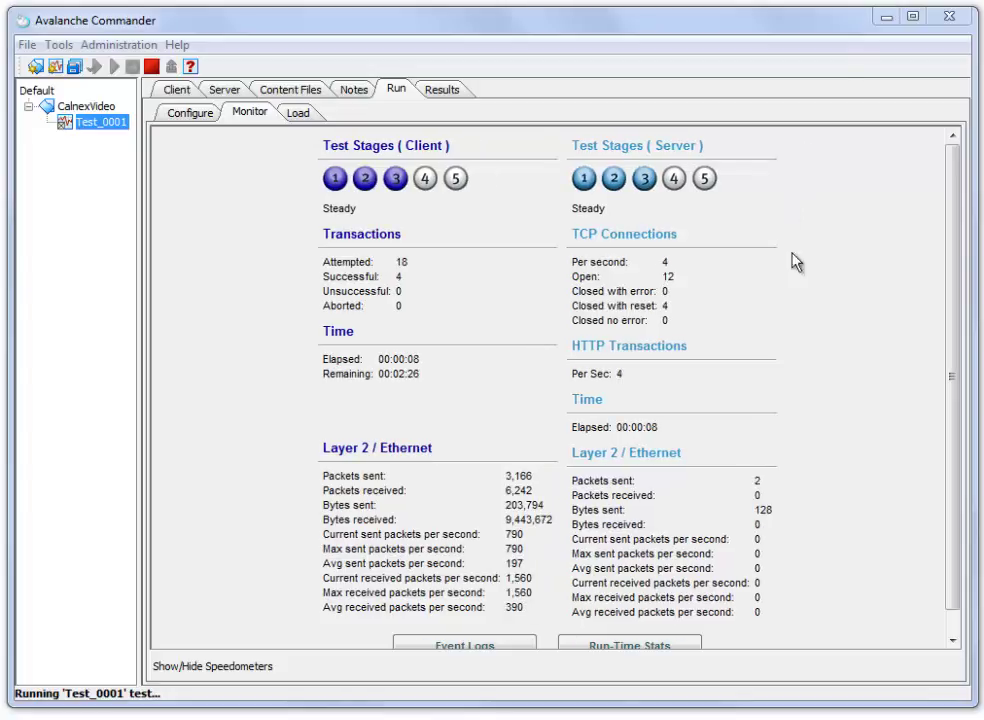
click(630, 645)
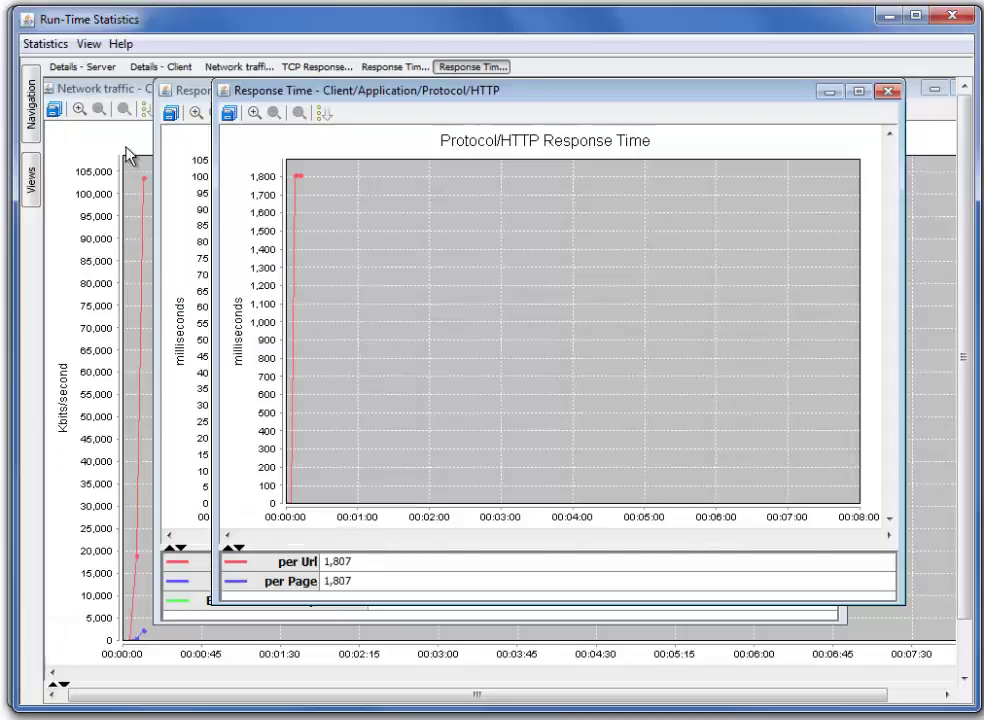
Bring the network traffic chart forward and watch it level near 222,000 kbits/second.
click(126, 154)
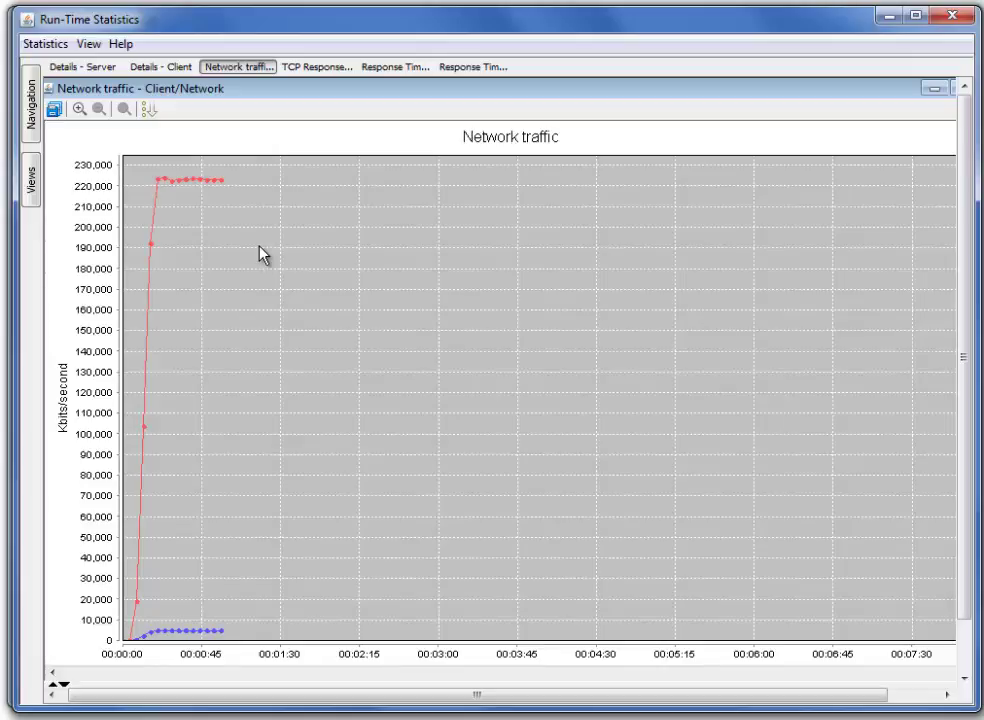
Uncover the TCP Response Time chart showing Syn/Ack near 50 ms and first byte near 100 ms.
click(935, 88)
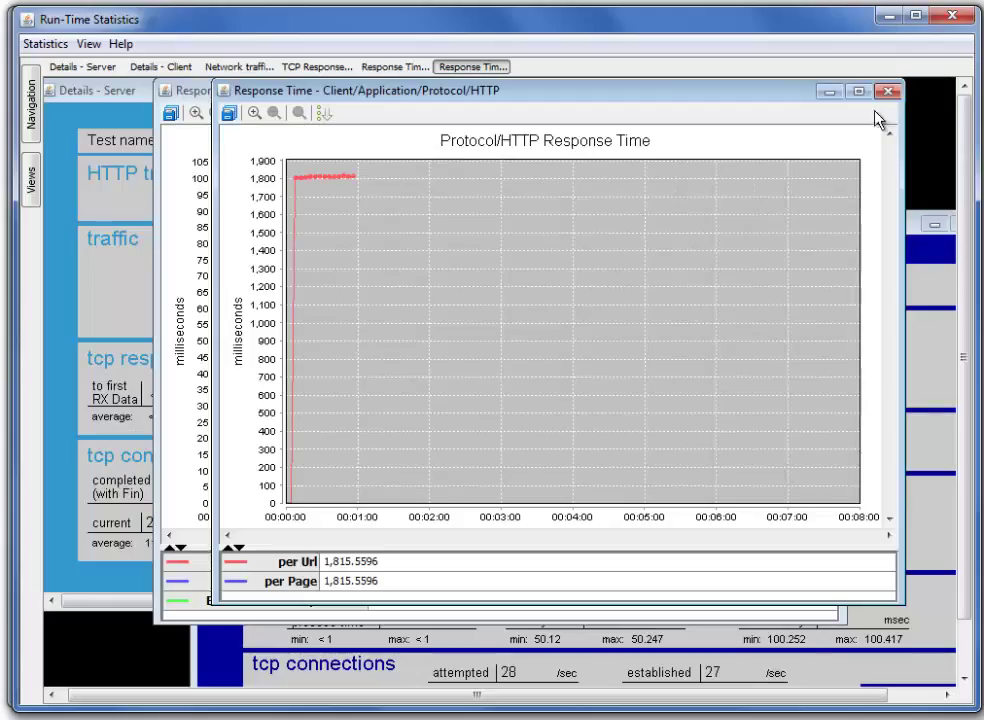
drag(420, 100, 400, 142)
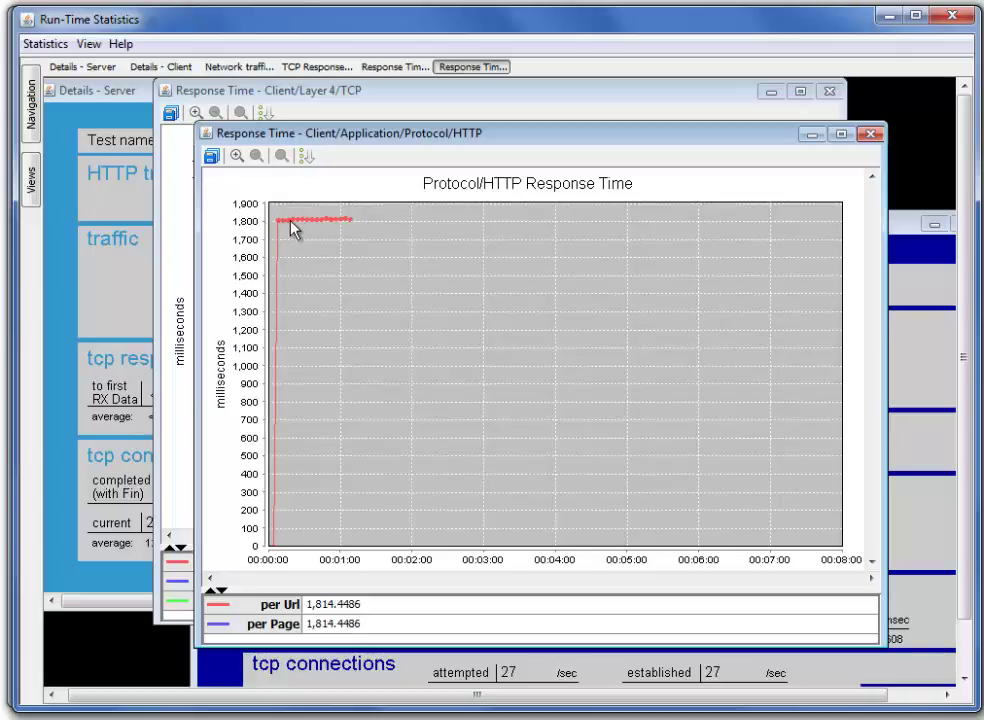
click(812, 140)
drag(396, 93, 390, 143)
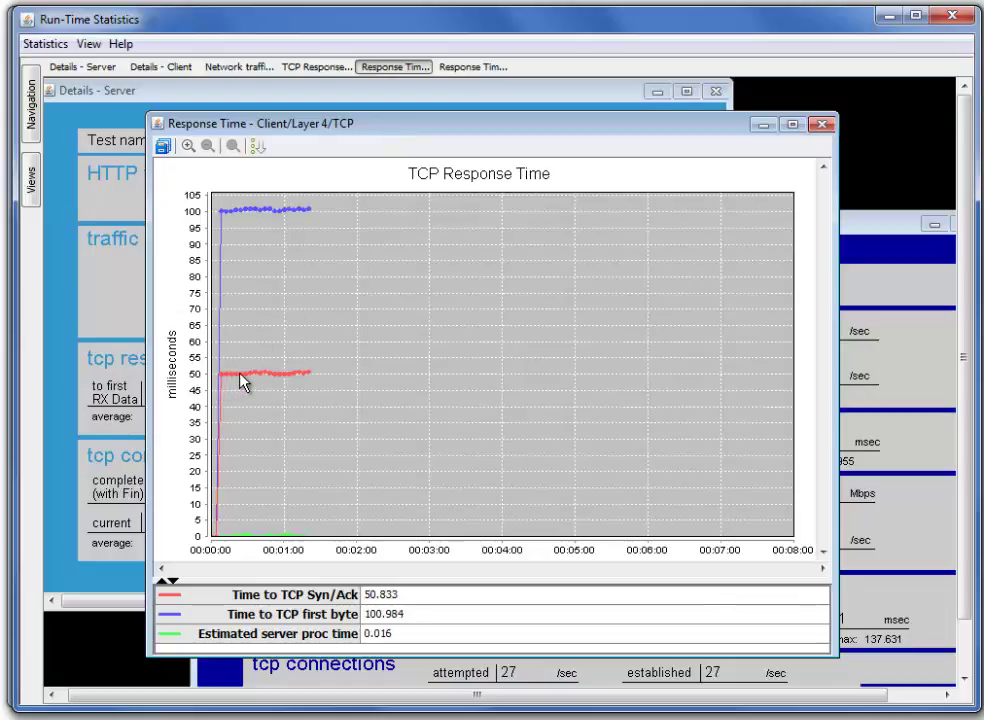
mouse_move(240, 380)
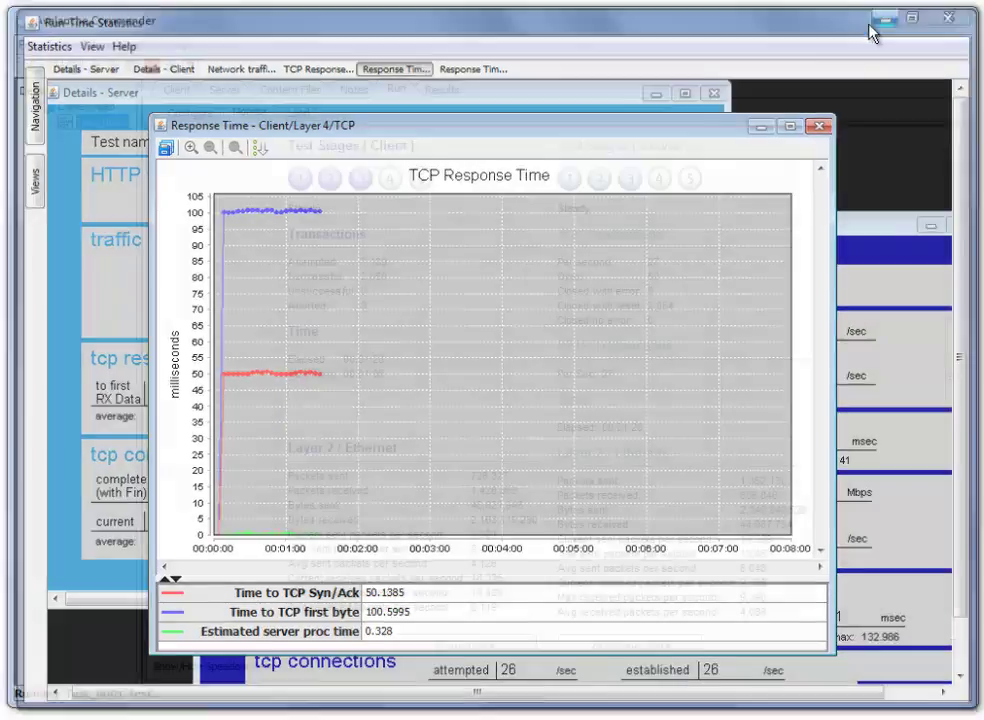
Stop Test_0001 in Avalanche Commander and bring up the Wireshark delay.pcap capture.
click(886, 16)
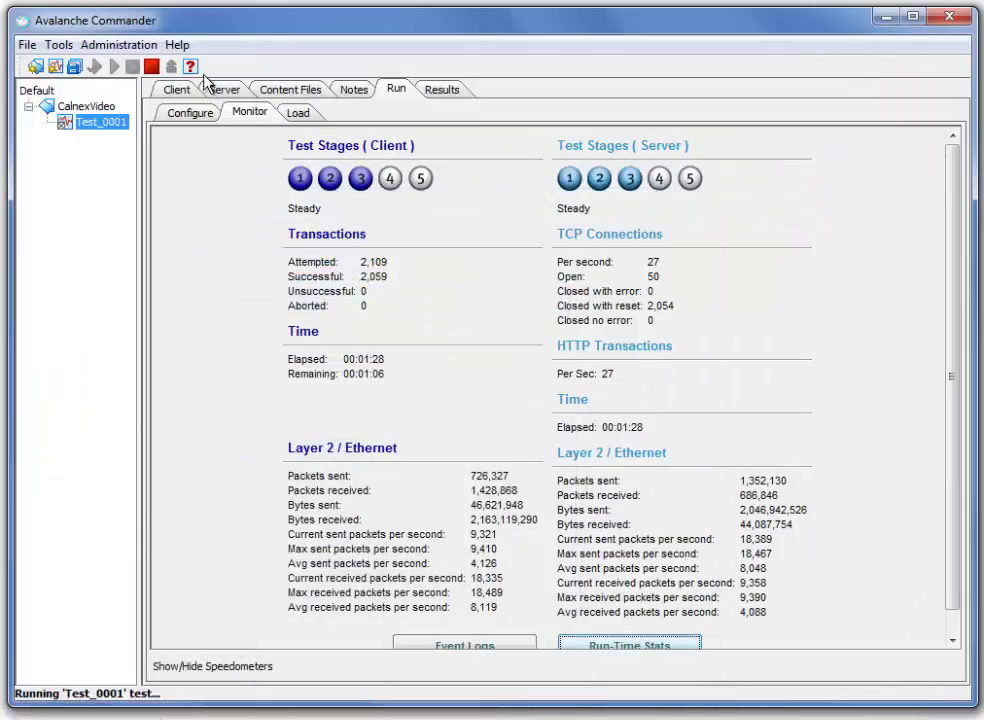
click(151, 66)
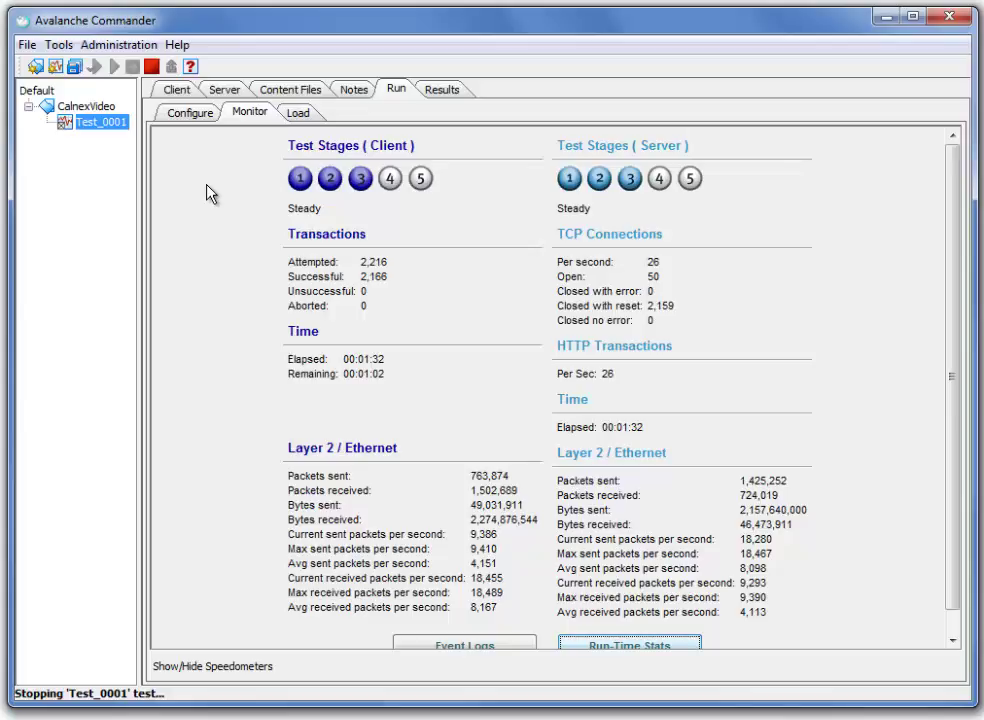
click(60, 719)
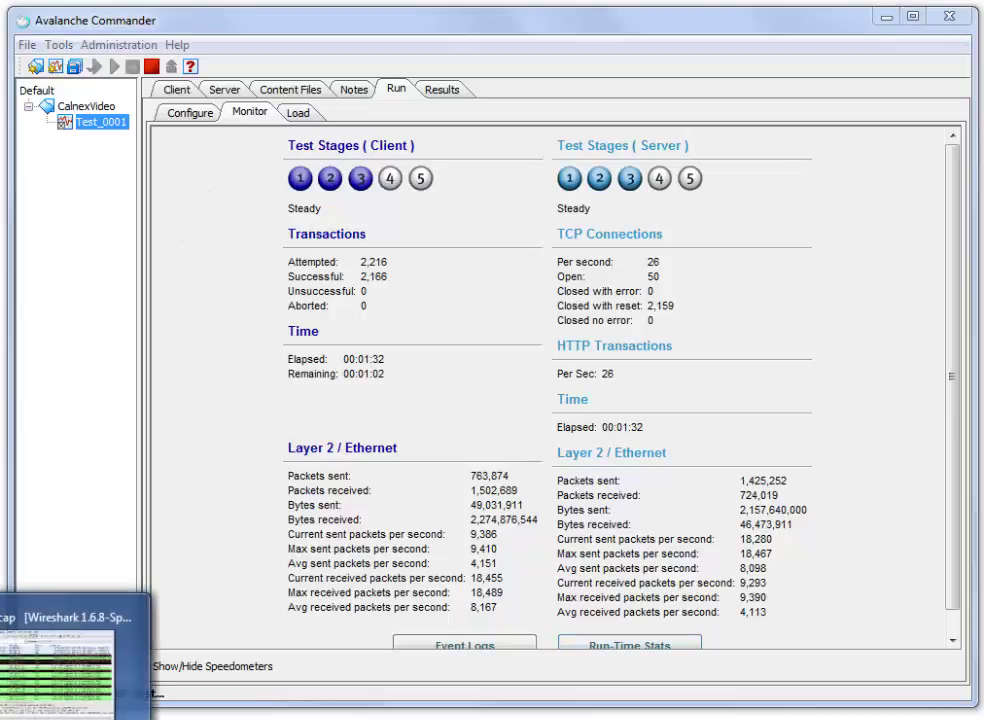
Compare the Time deltas of delay.pcap frames 4, 5, 7 and 8 in Wireshark.
click(60, 655)
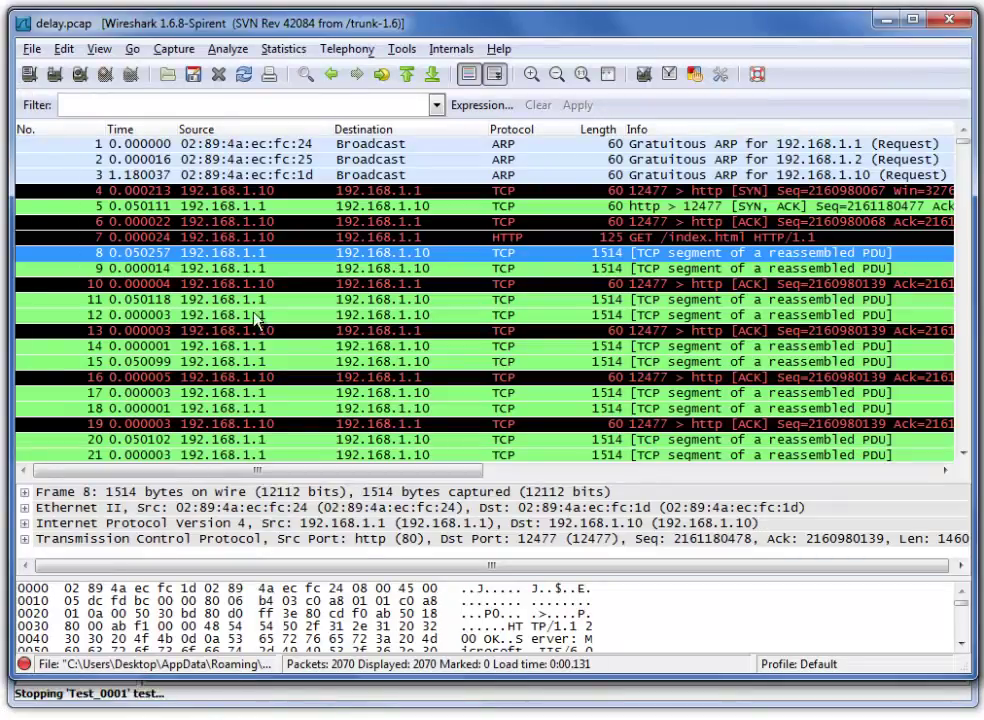
click(141, 195)
click(141, 207)
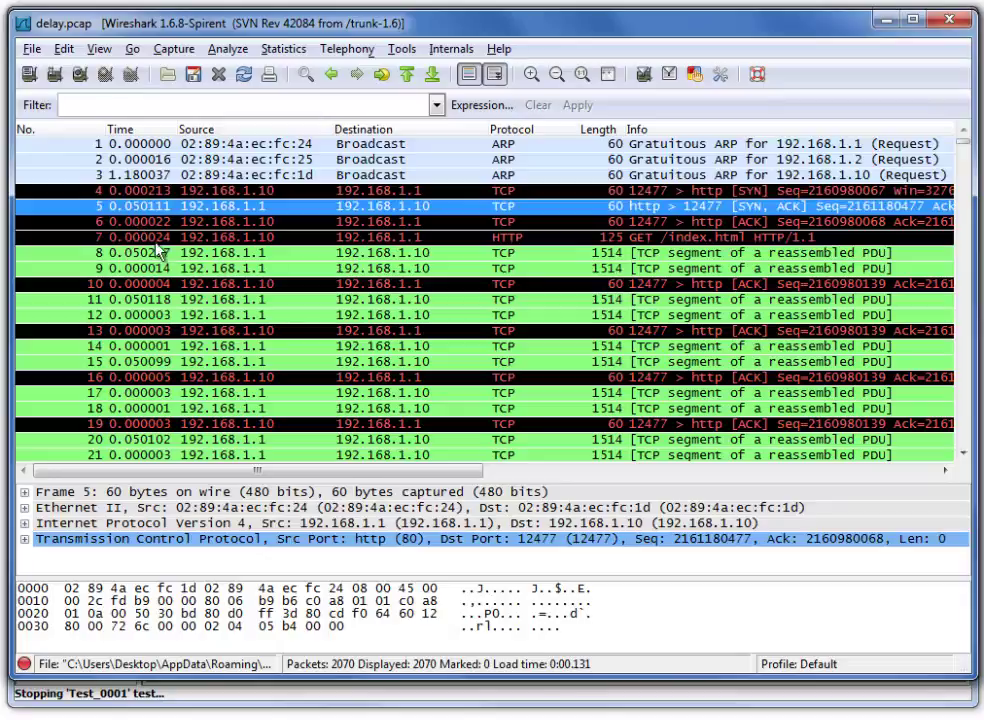
click(150, 240)
click(155, 254)
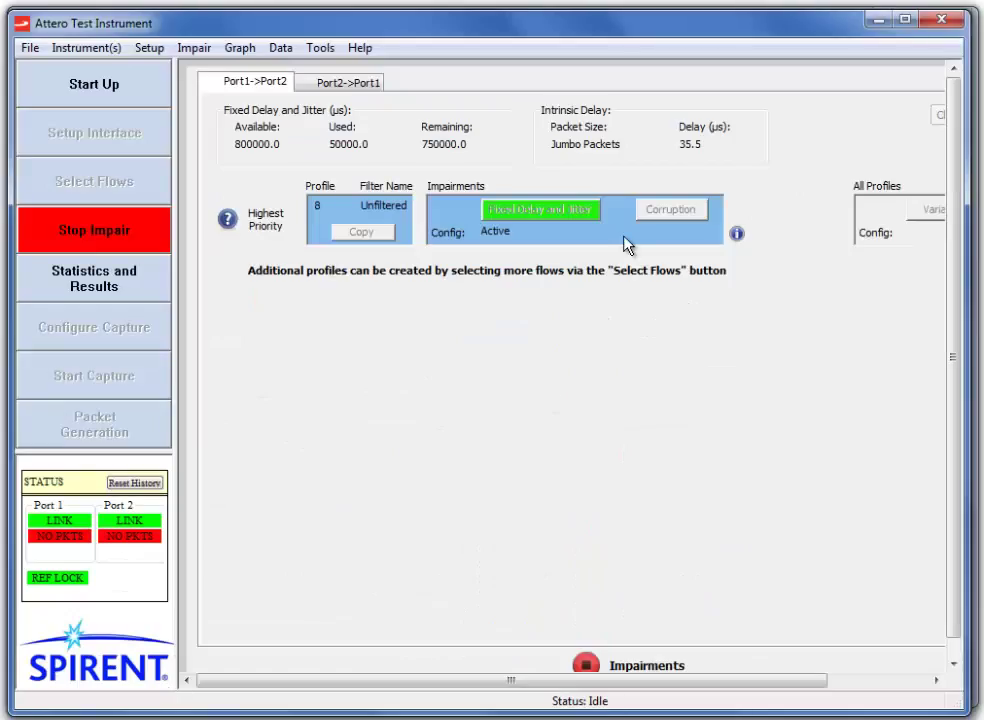
Stop the impairments and give Port1->Port2 zero fixed delay and 5% lost-packet corruption.
click(586, 667)
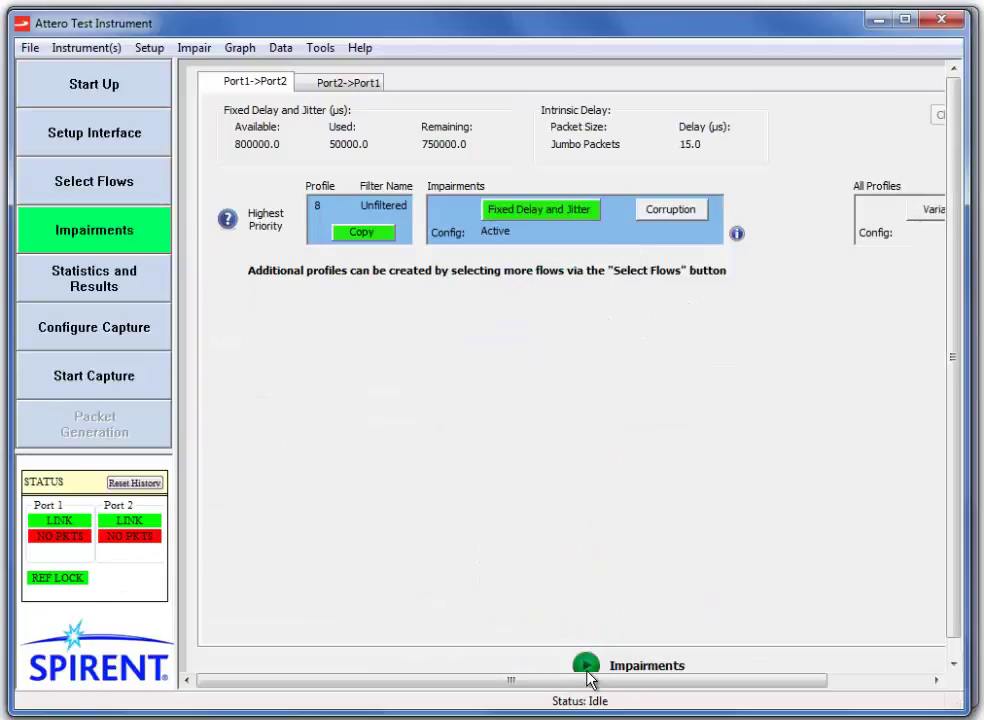
click(516, 211)
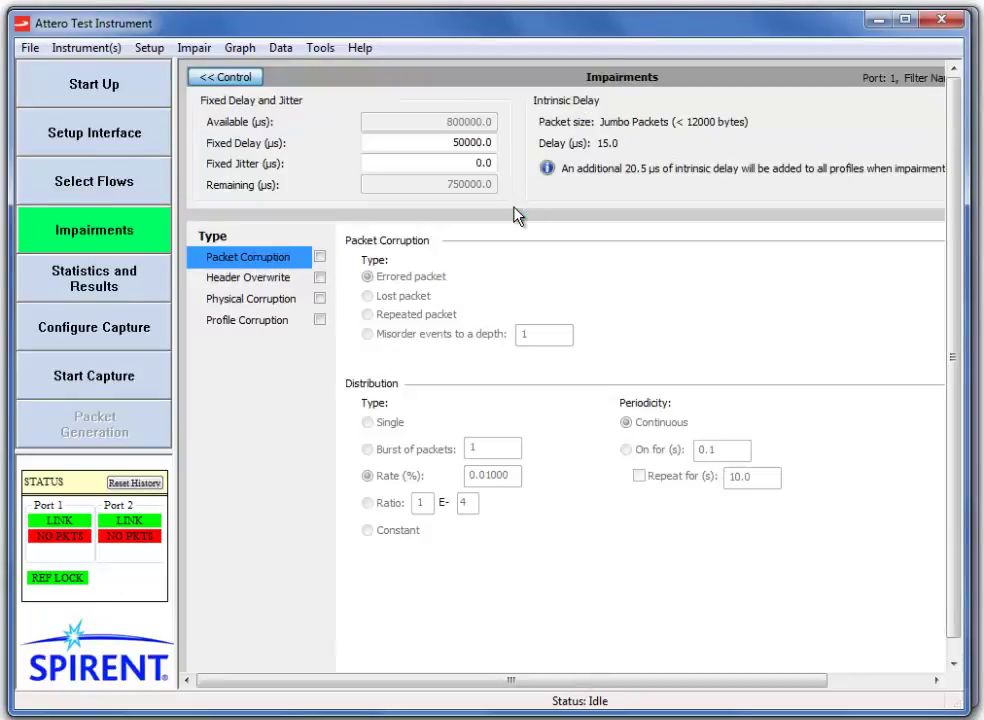
drag(452, 142, 543, 162)
text(0)
key(Return)
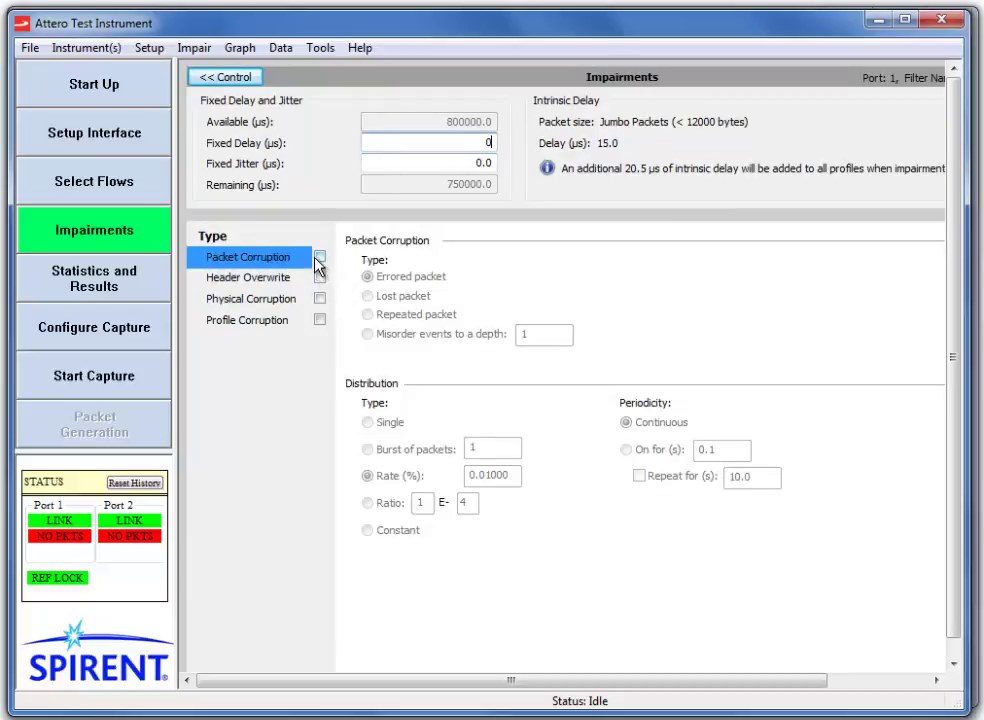
click(319, 257)
click(367, 296)
drag(514, 475, 434, 474)
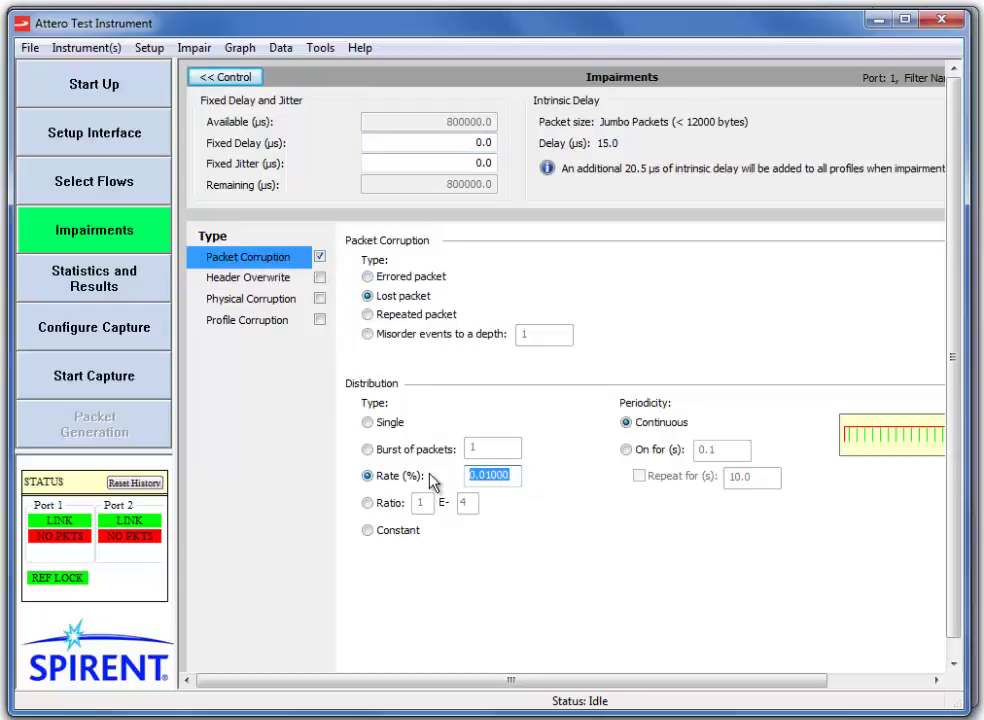
text(5)
click(238, 79)
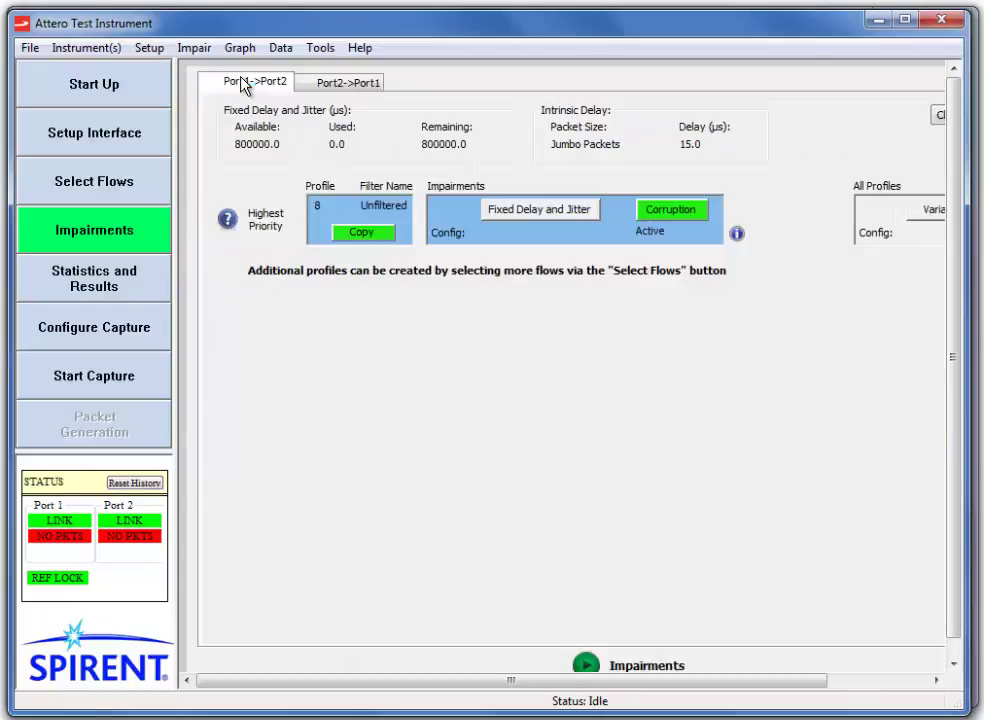
Give Port2->Port1 1% lost-packet corruption and restart the impairments.
click(343, 89)
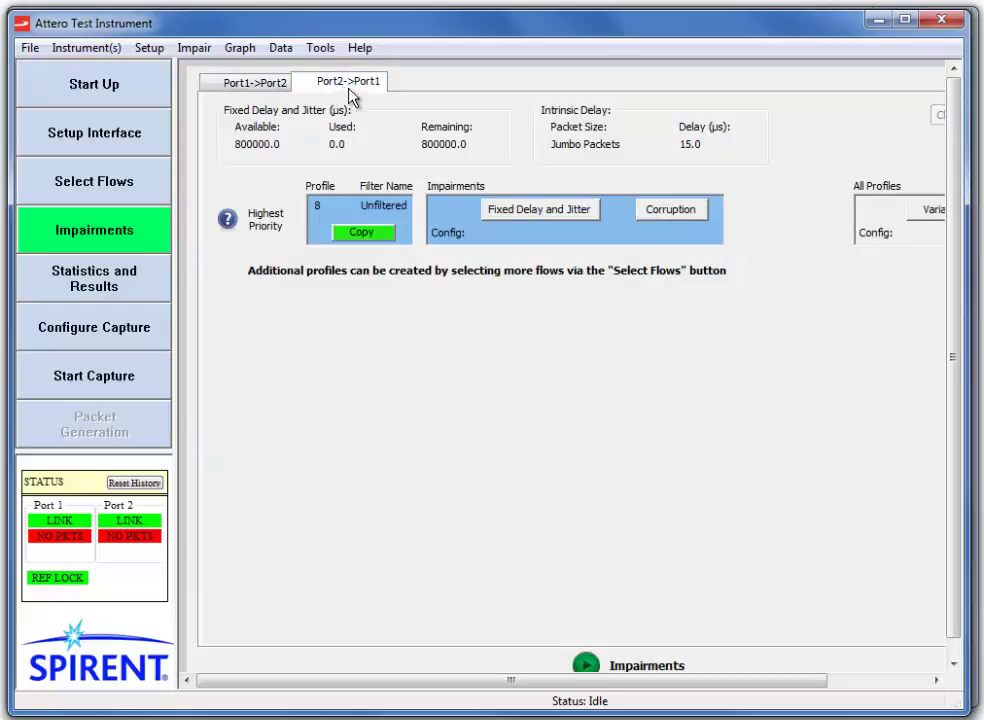
click(674, 213)
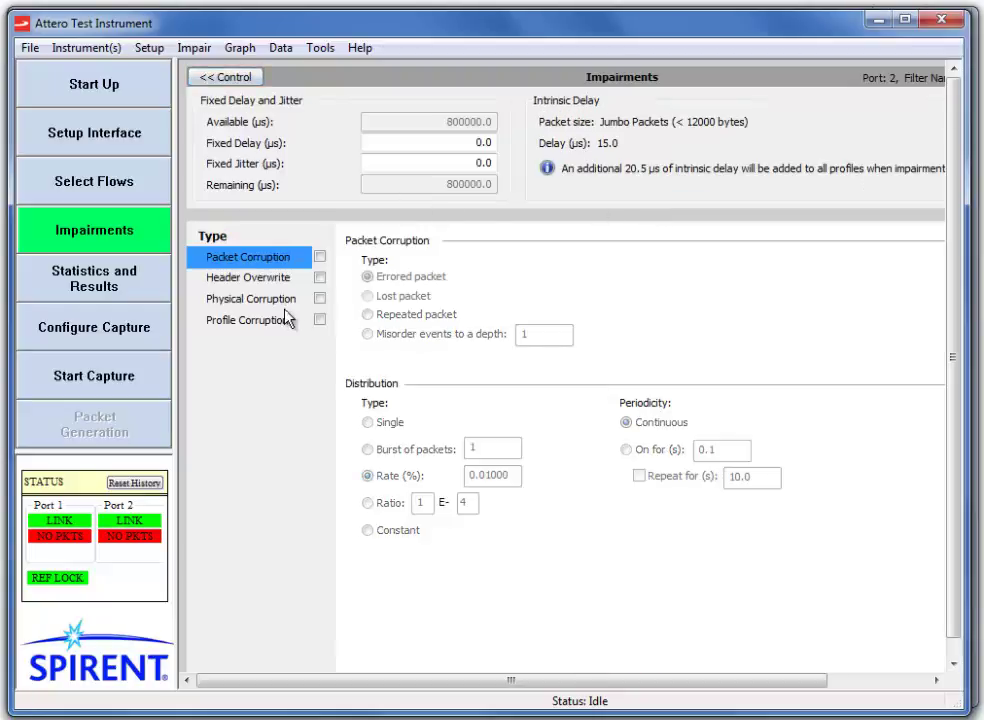
click(319, 257)
click(367, 296)
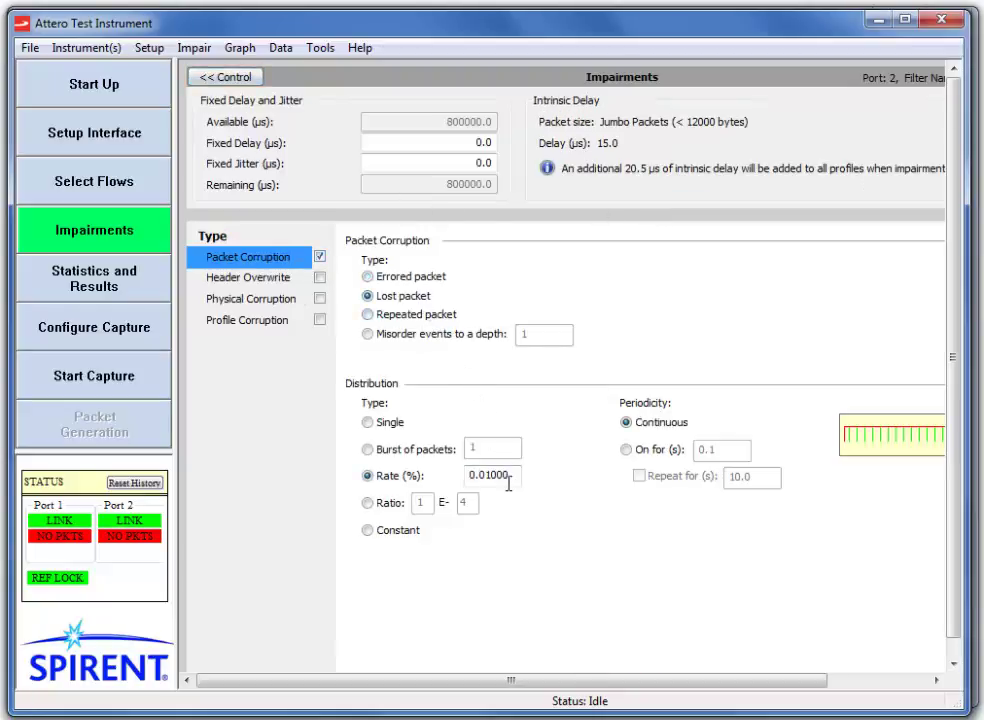
drag(509, 480, 439, 472)
text(1)
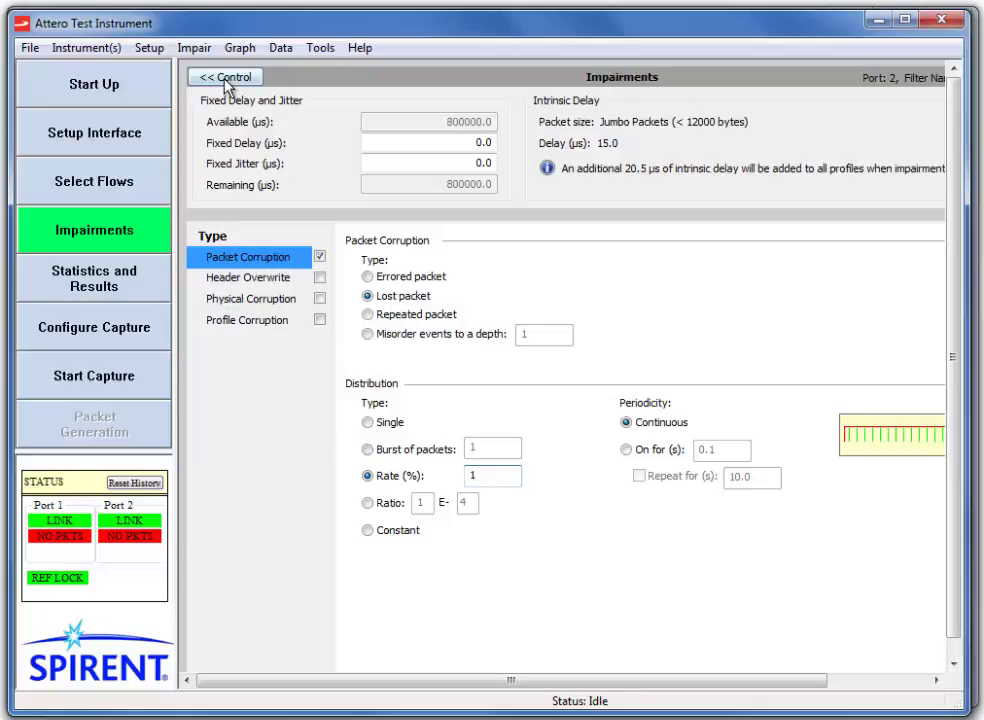
click(226, 80)
click(587, 662)
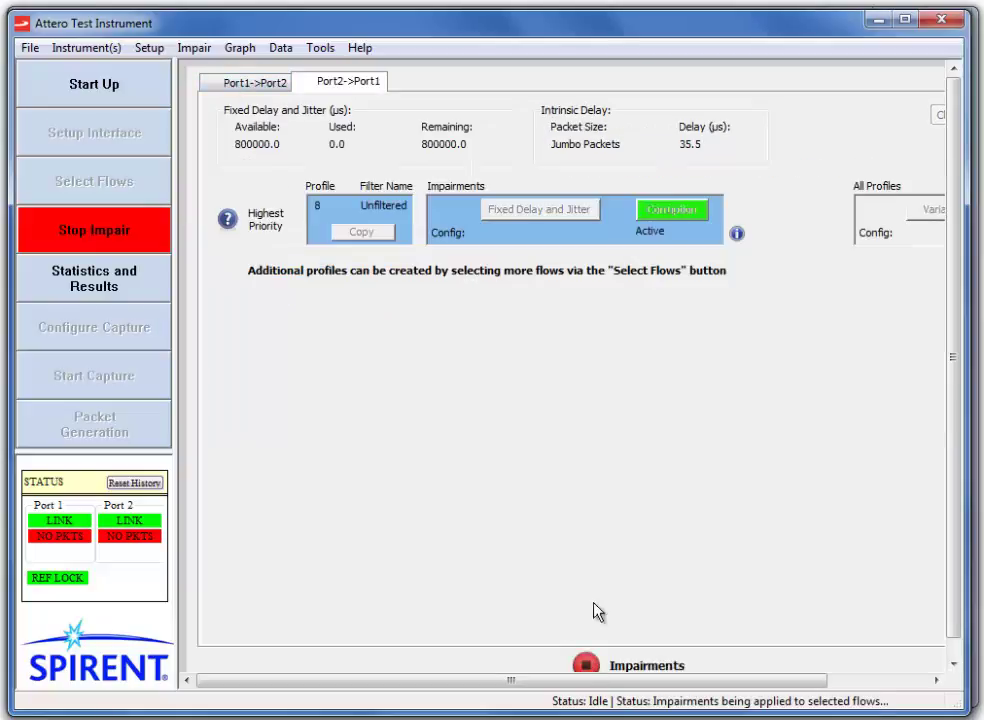
click(270, 86)
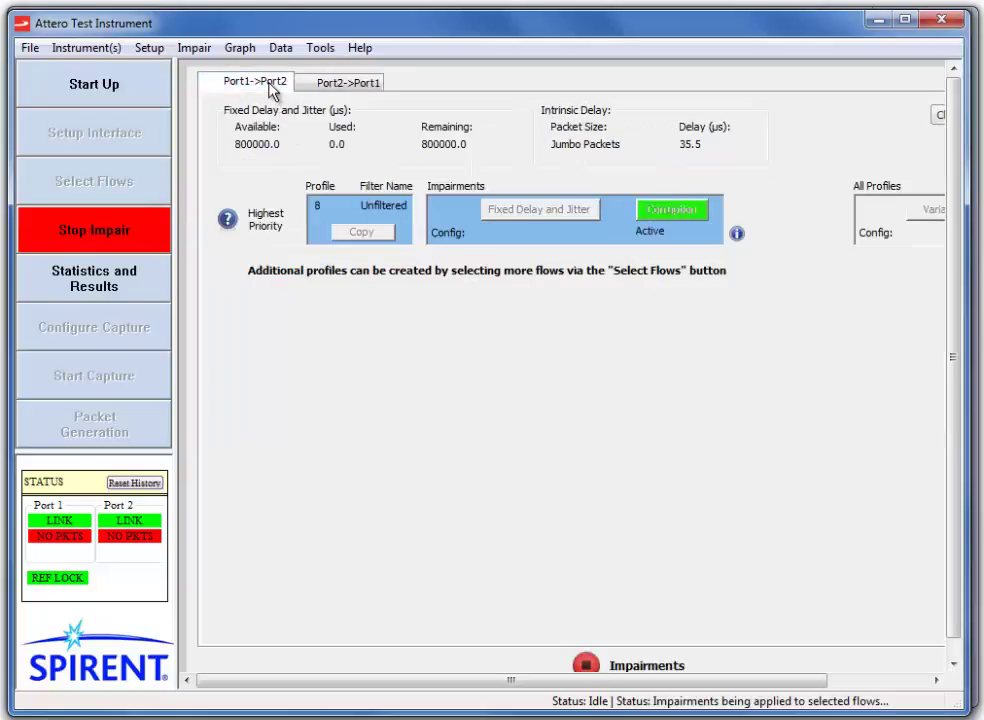
click(877, 19)
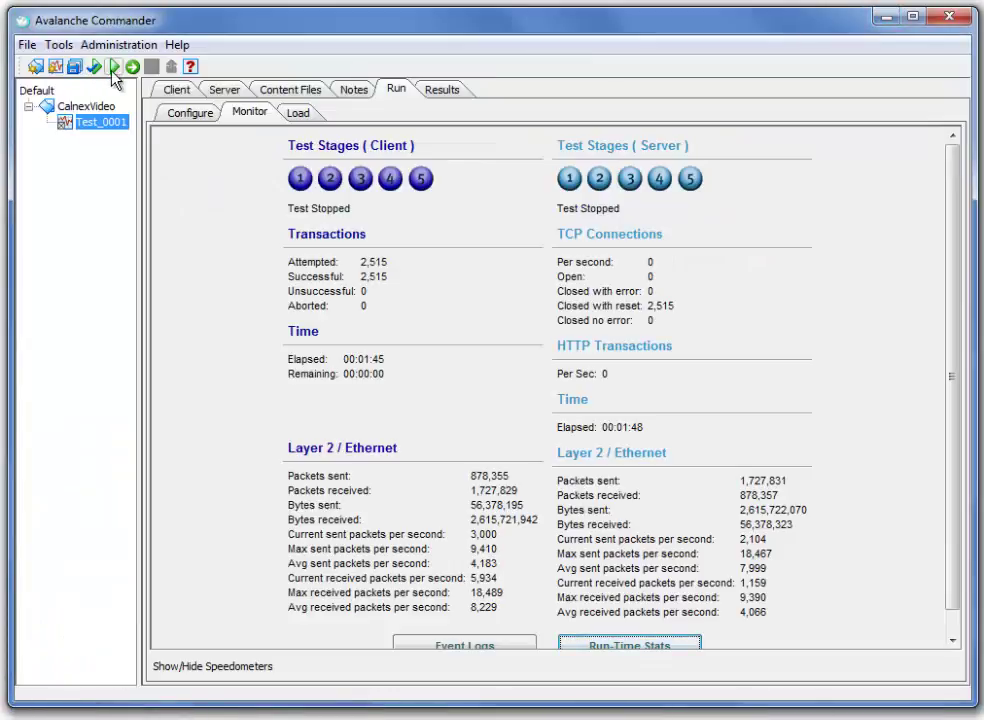
Rerun the test and bring up its TCP Response Time run-time statistics.
click(113, 67)
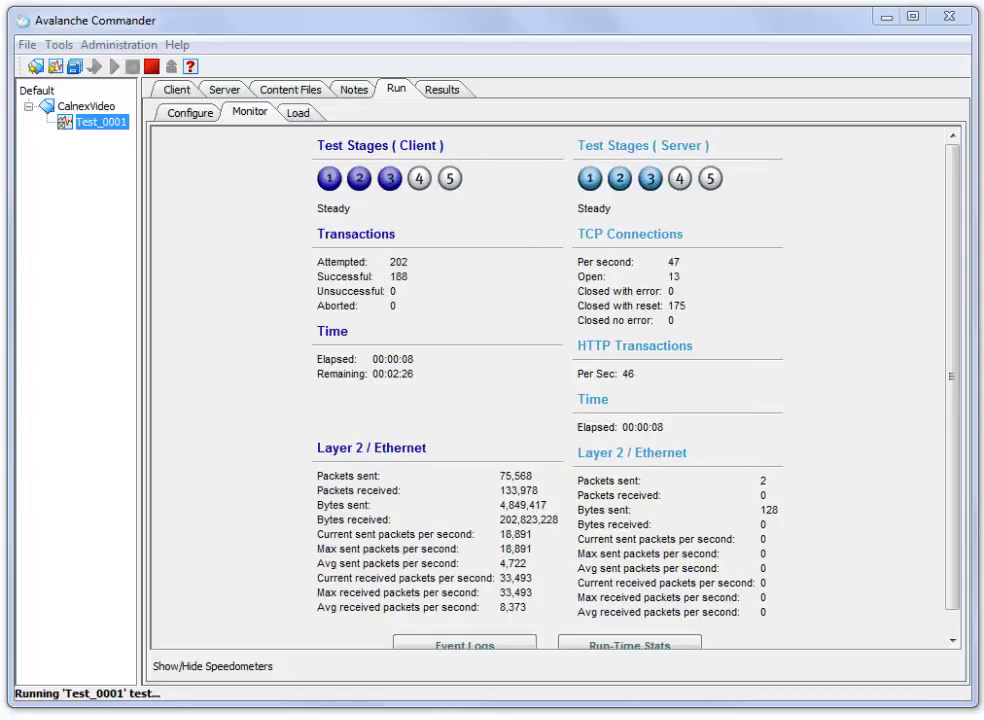
click(30, 680)
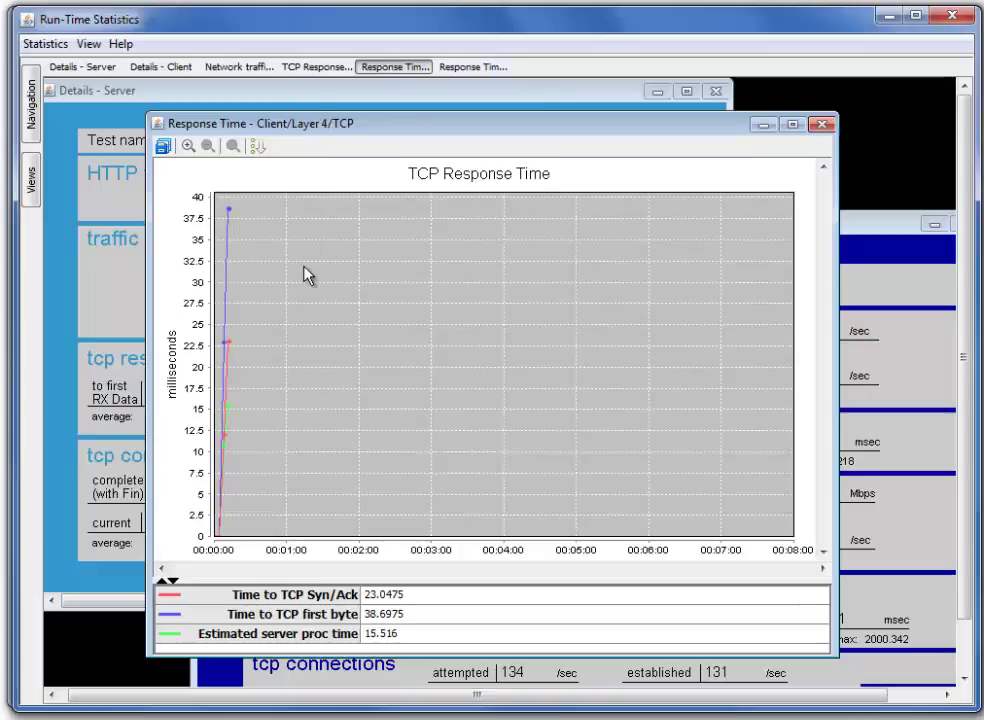
Show the Layer 3 Network traffic chart from the Server details statistics.
click(84, 67)
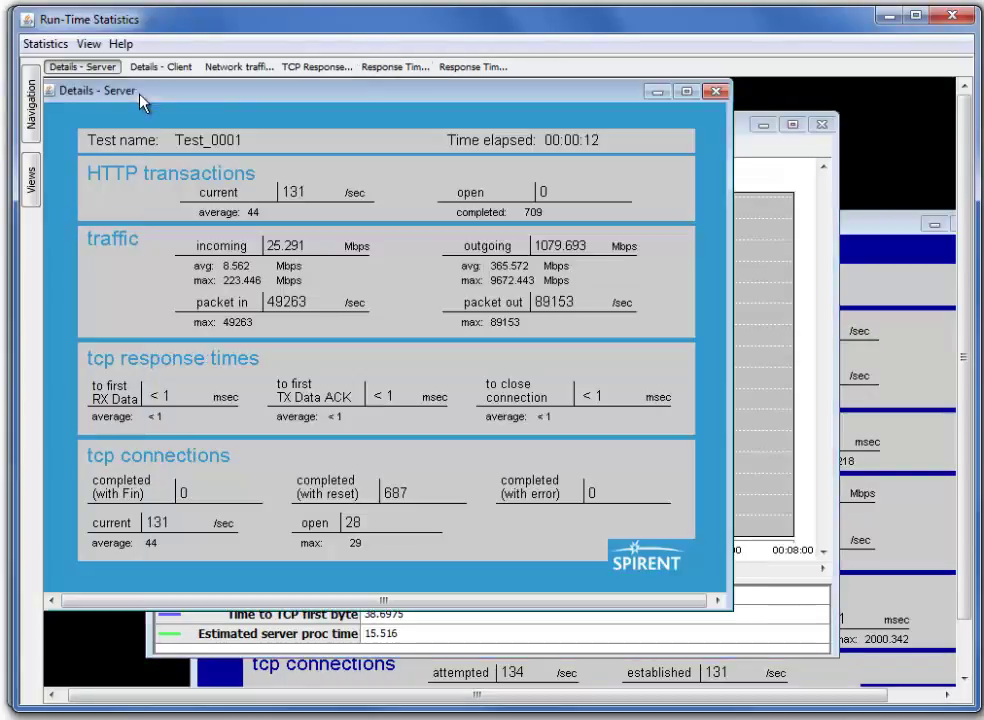
click(34, 103)
click(70, 133)
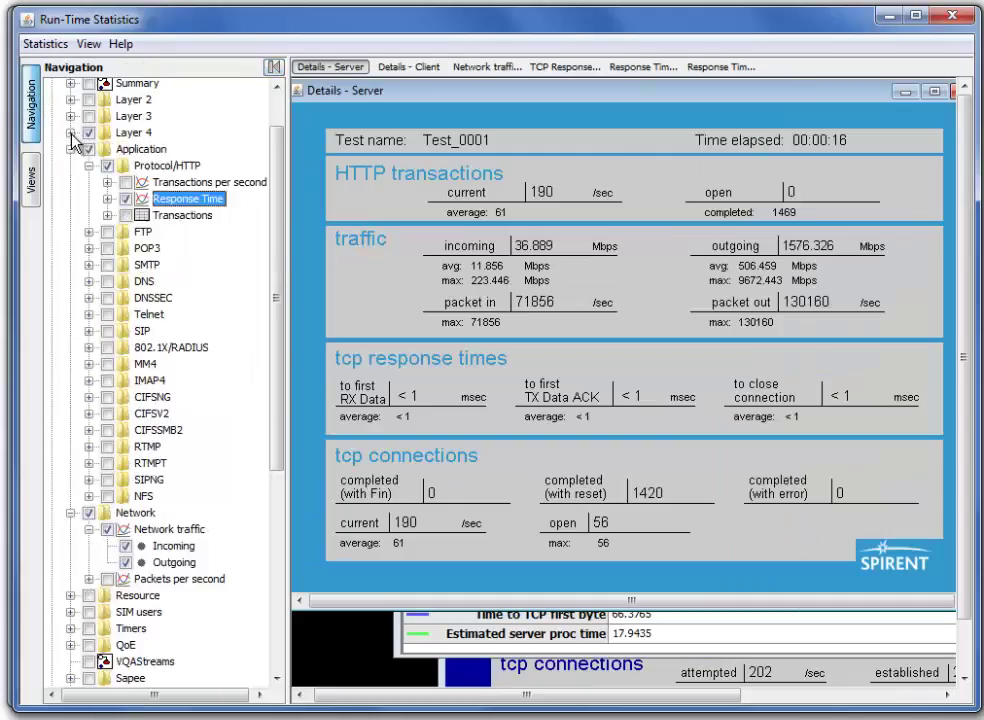
click(70, 116)
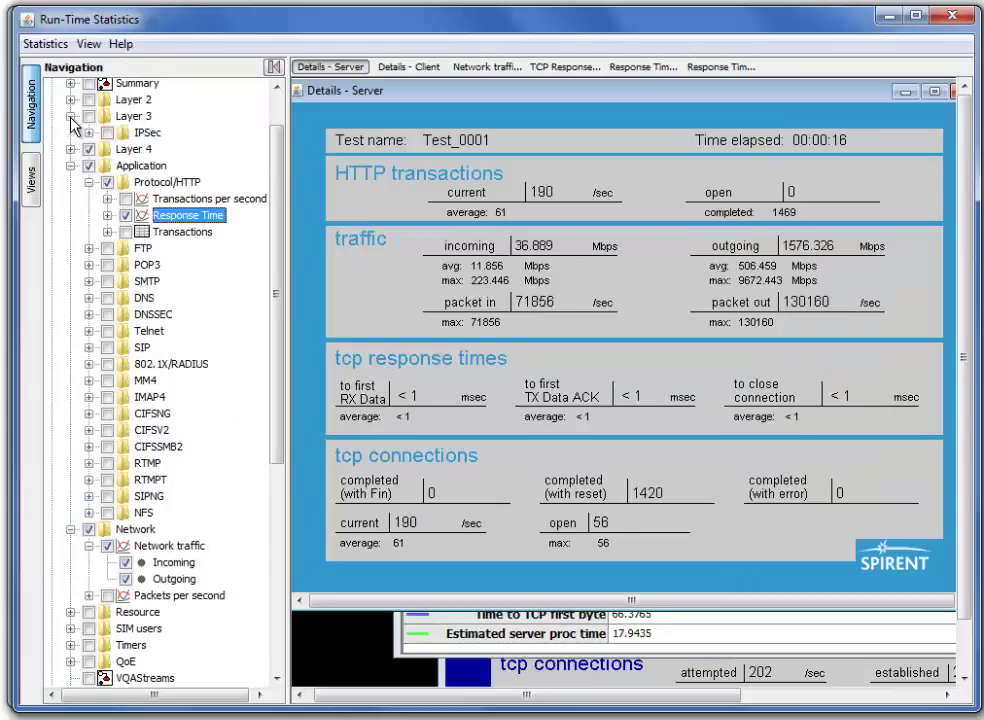
click(487, 67)
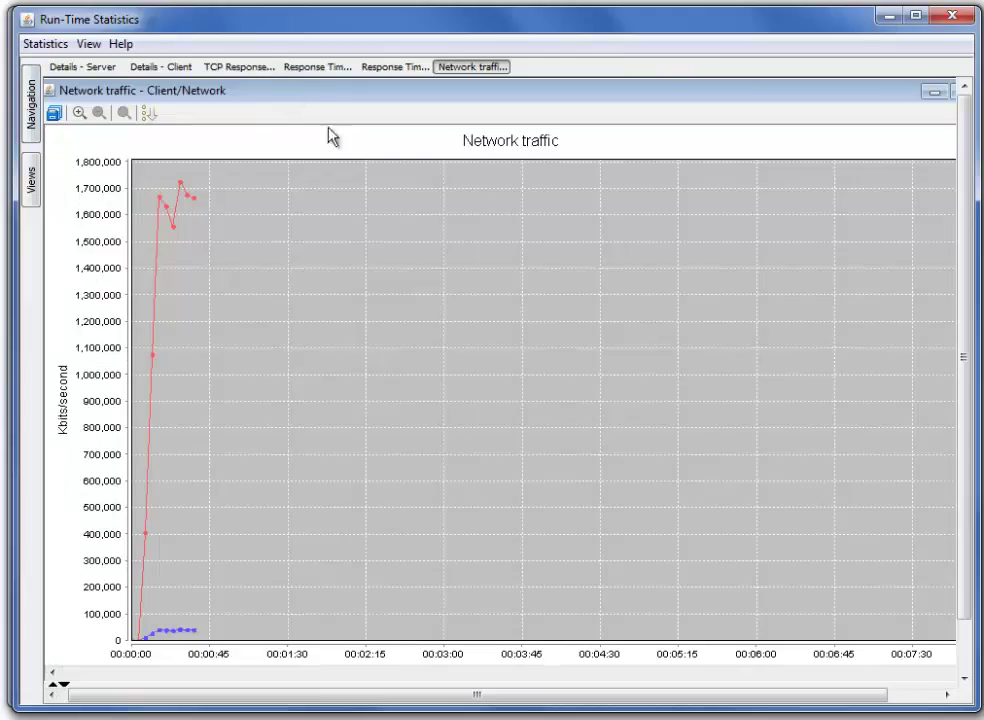
click(230, 265)
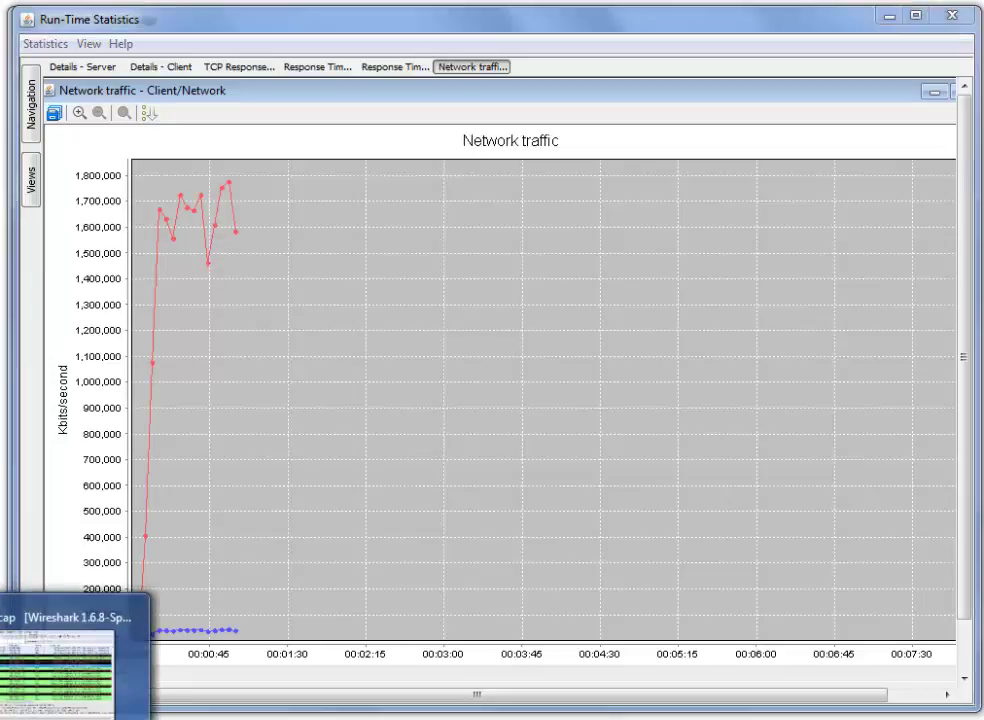
Bring up trace0.pcap and inspect duplicate ACK packet 323 and the one after it.
click(70, 718)
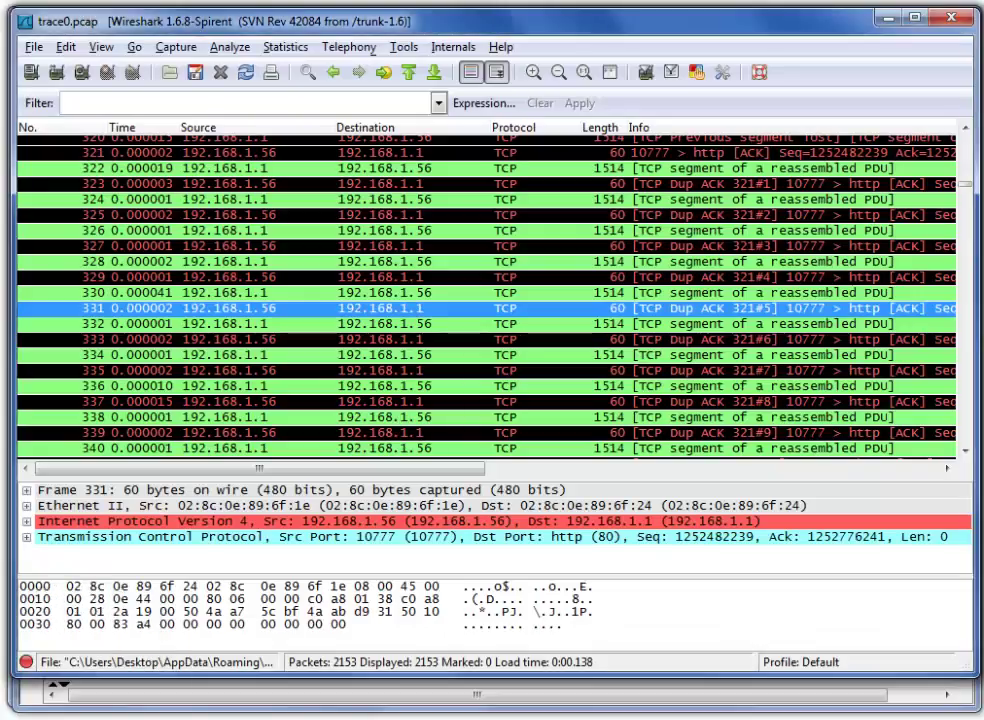
scroll(464, 344, up, 4)
scroll(464, 344, up, 20)
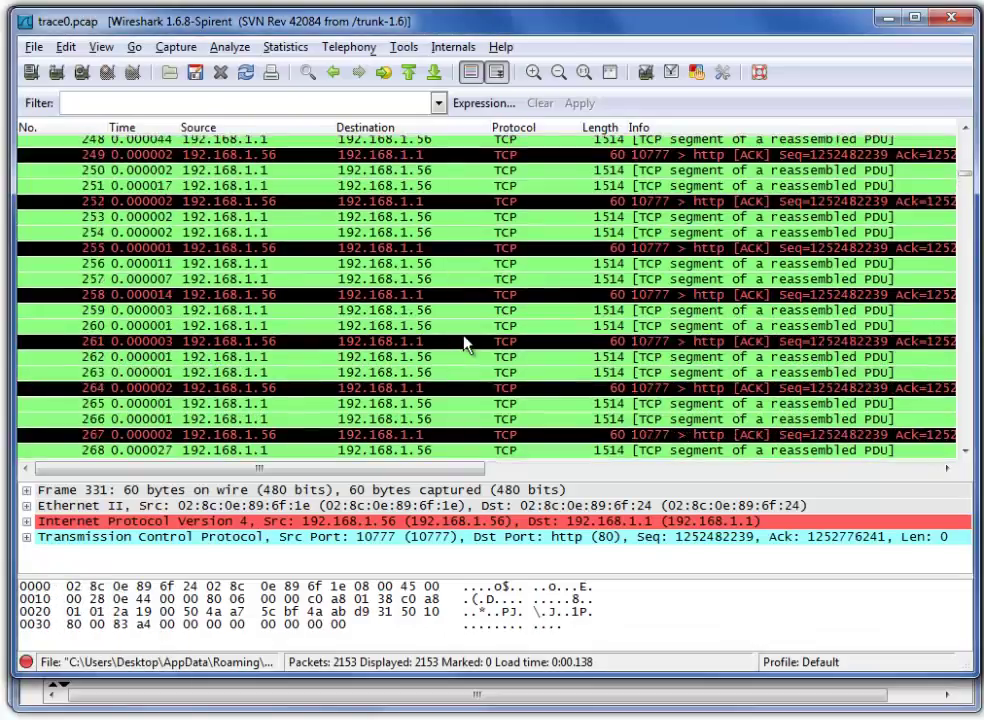
scroll(448, 330, down, 9)
scroll(448, 328, down, 20)
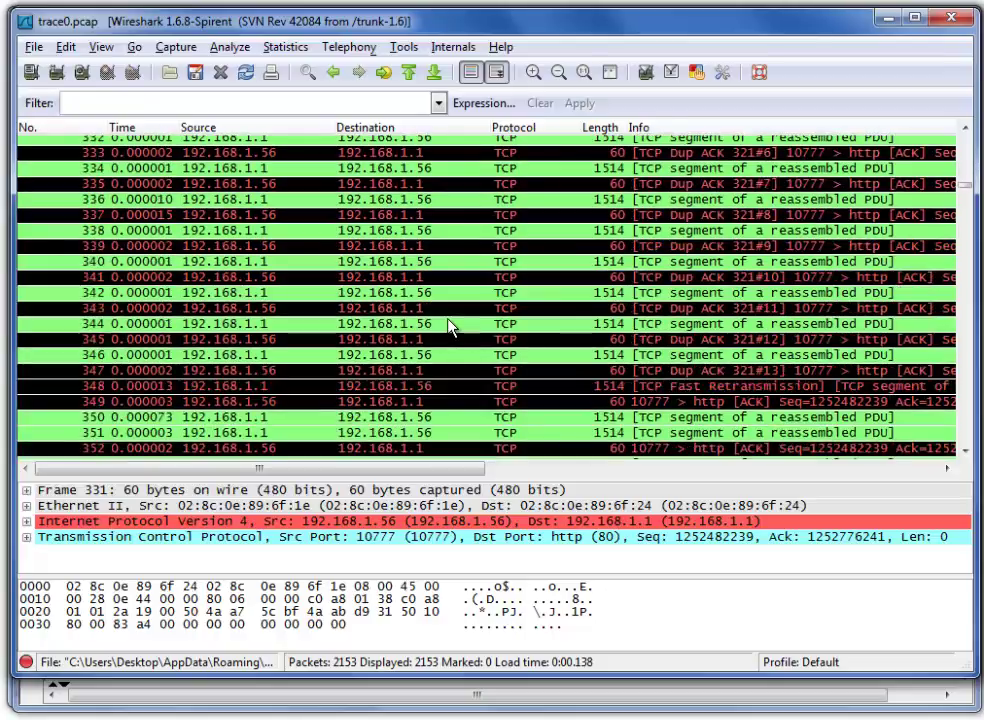
scroll(448, 328, up, 8)
scroll(424, 368, down, 1)
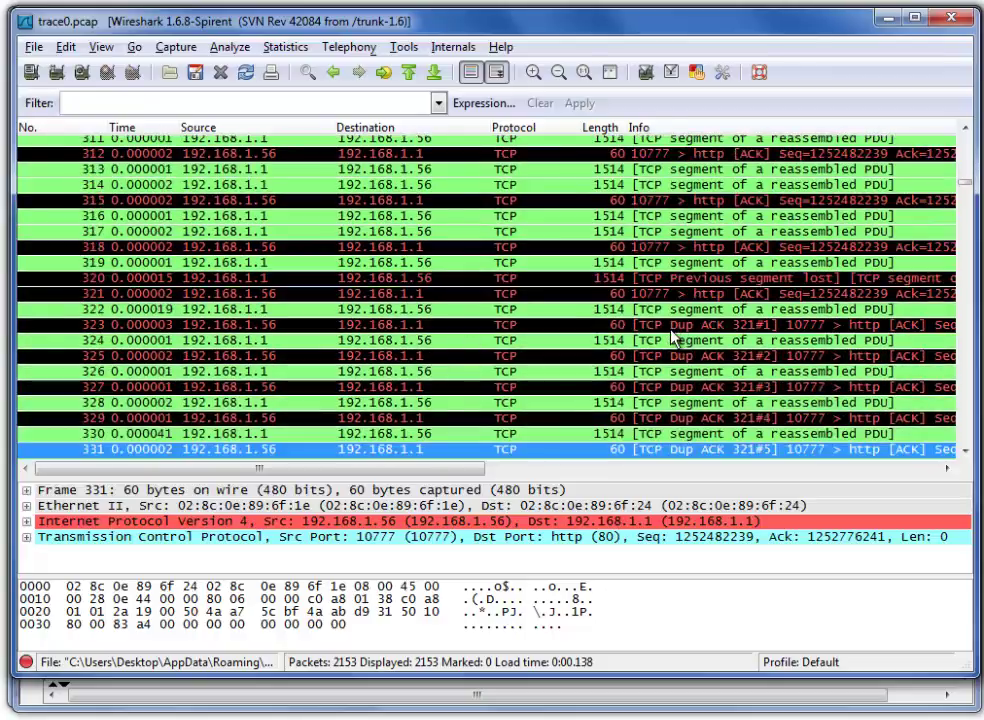
click(672, 328)
click(667, 358)
Inspect duplicate ACK packets 327, 323 again, 331 and 332.
scroll(670, 350, down, 1)
click(670, 342)
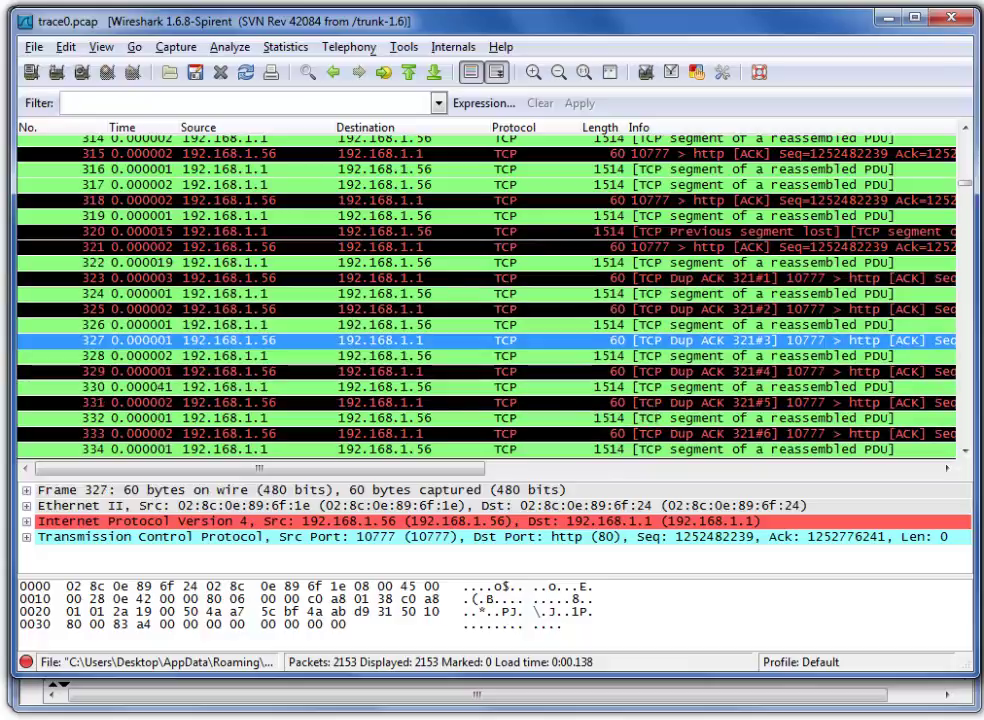
click(672, 278)
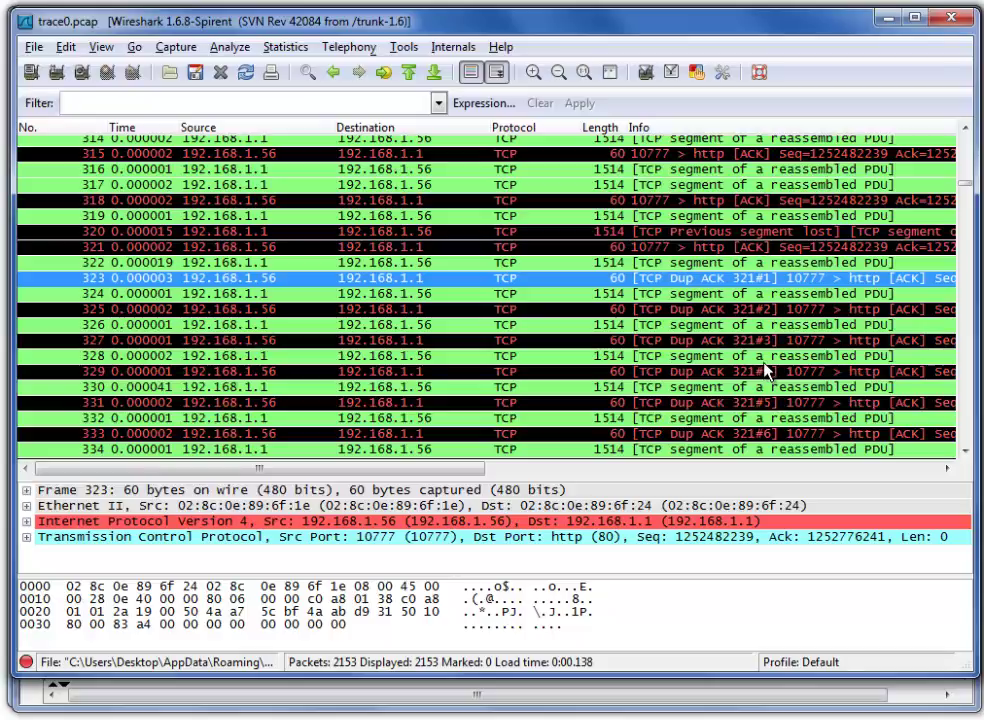
click(636, 402)
click(624, 418)
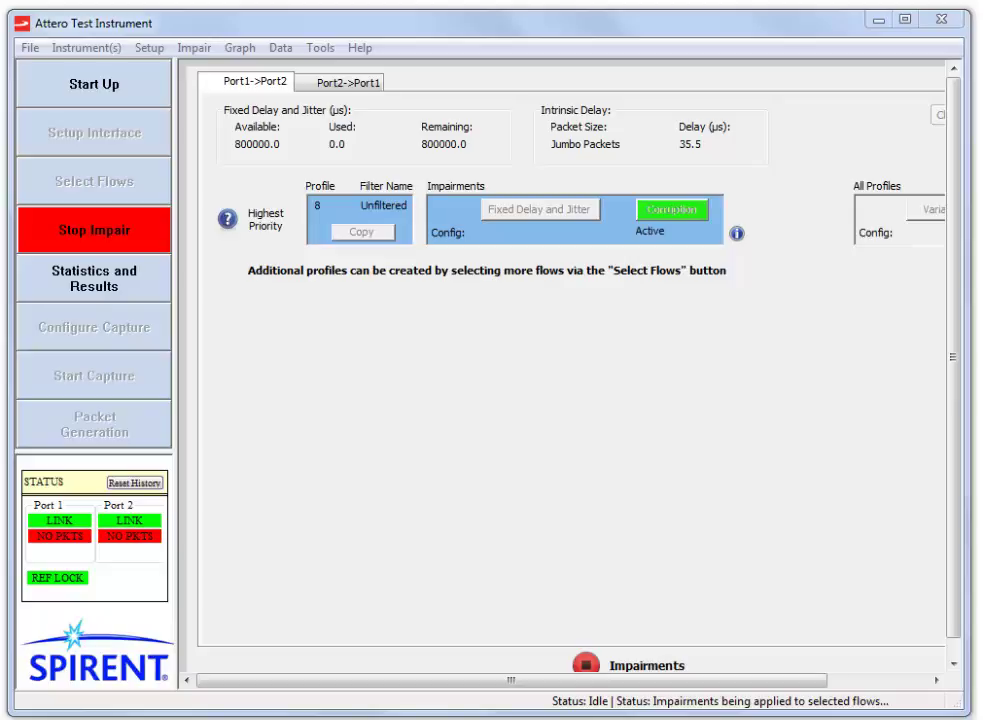
Stop the impairments and review the corruption settings for Port1->Port2 and Port2->Port1.
click(585, 667)
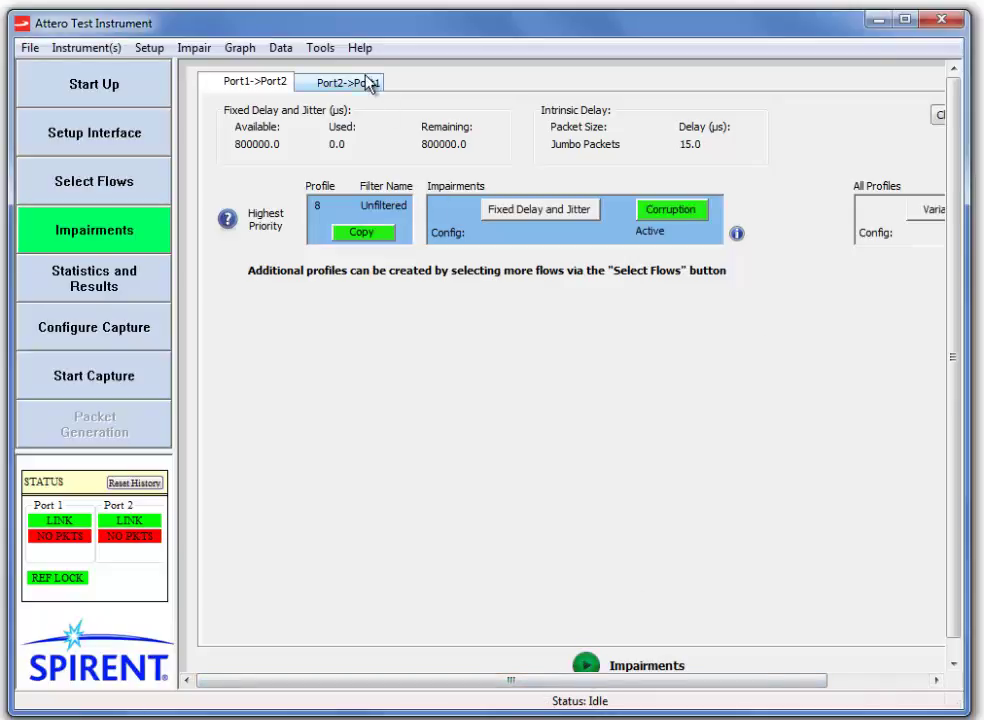
click(674, 214)
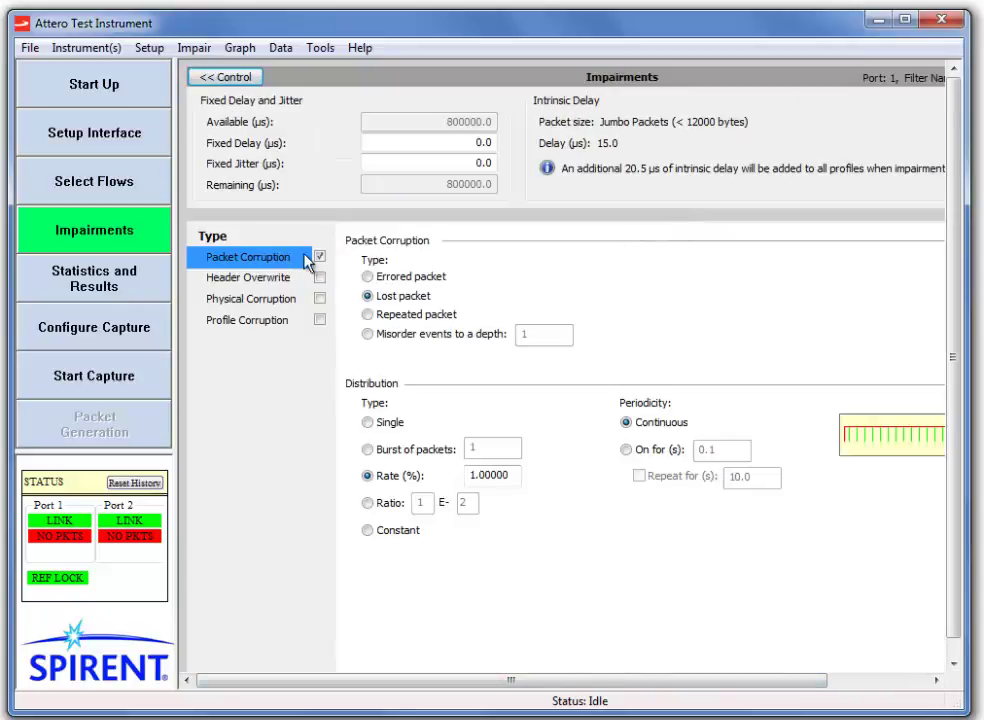
click(229, 78)
click(340, 84)
click(704, 219)
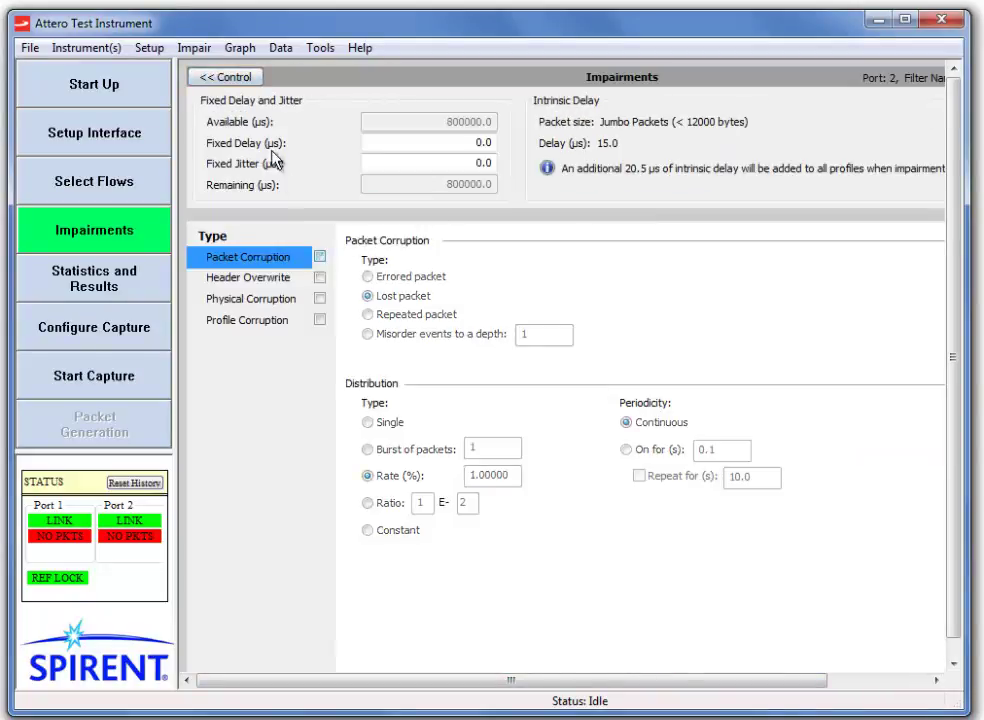
click(229, 78)
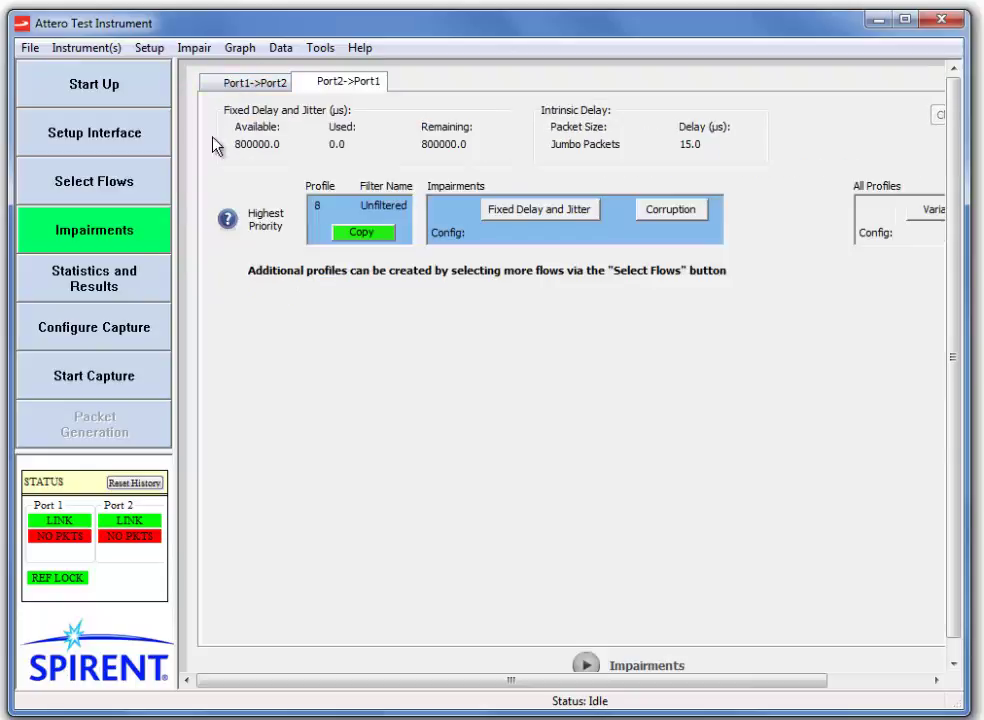
click(85, 184)
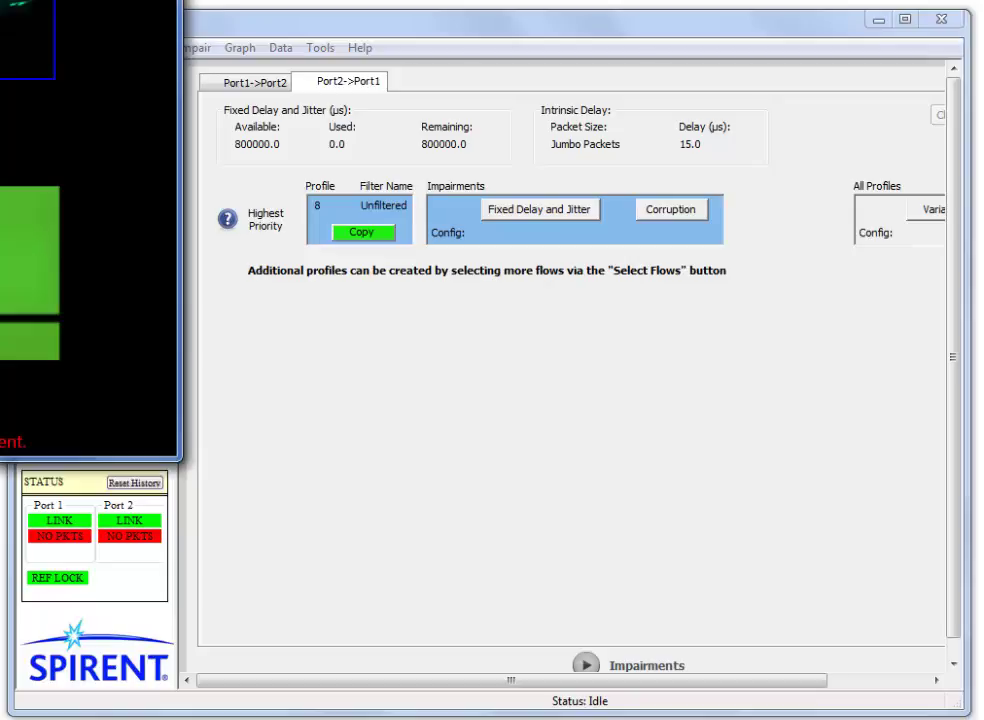
Start a Calnex Flow Wizard flow capture and return to Avalanche Commander.
drag(0, 0, 124, 18)
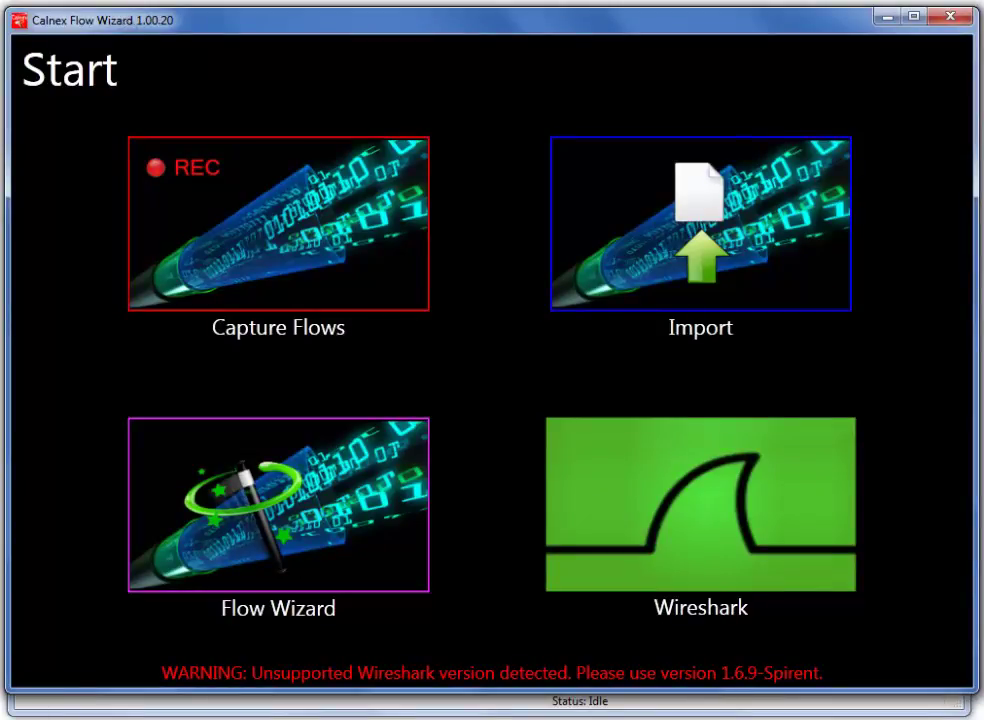
click(283, 249)
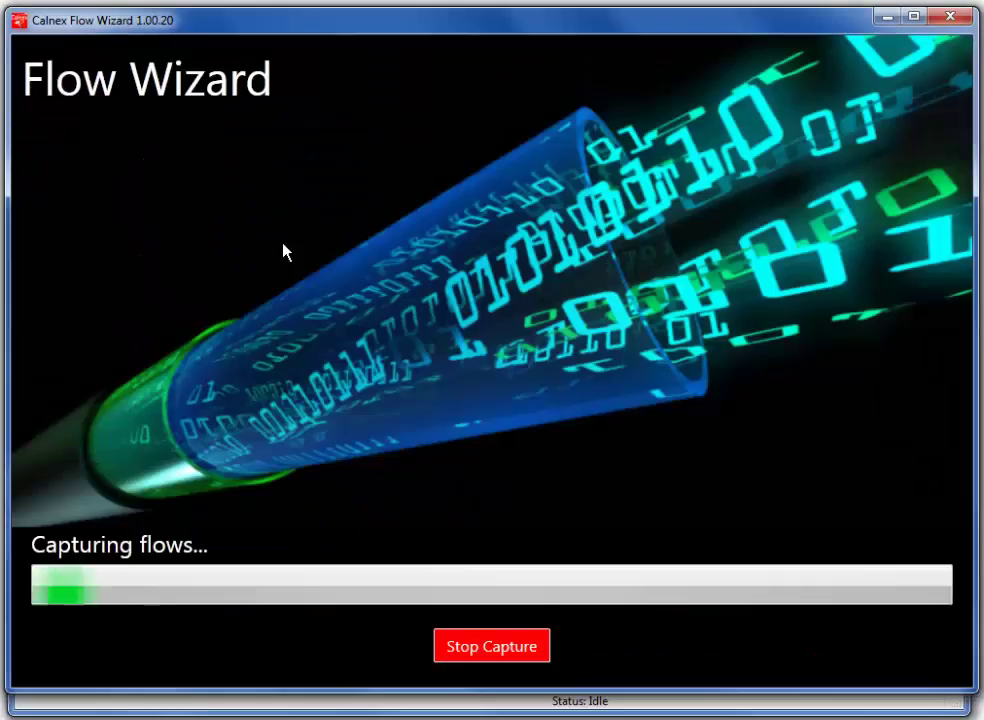
key(alt+Tab)
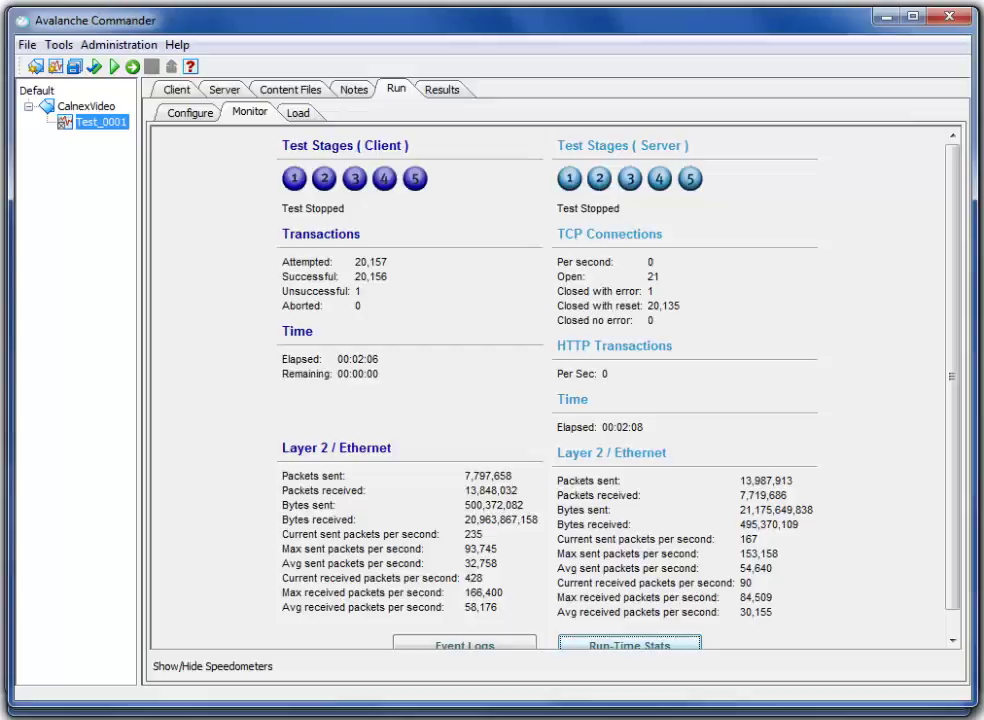
Rerun Test_0001, which completes 2 of 2 transactions.
click(95, 67)
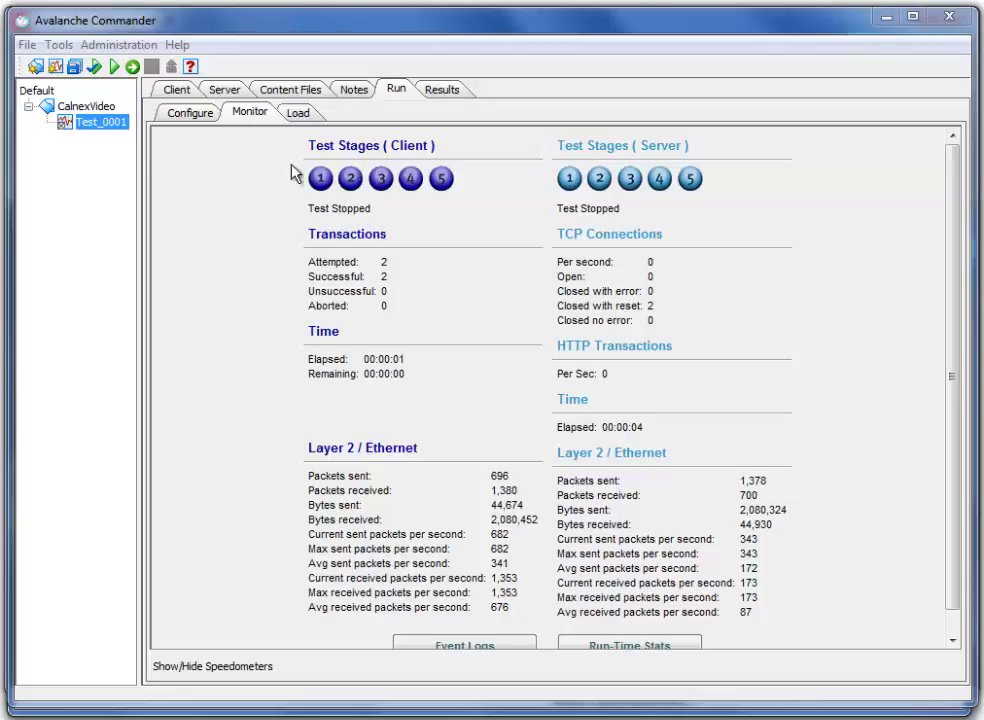
Review the Client Subnets settings, then the Server Transactions and Associations.
click(158, 84)
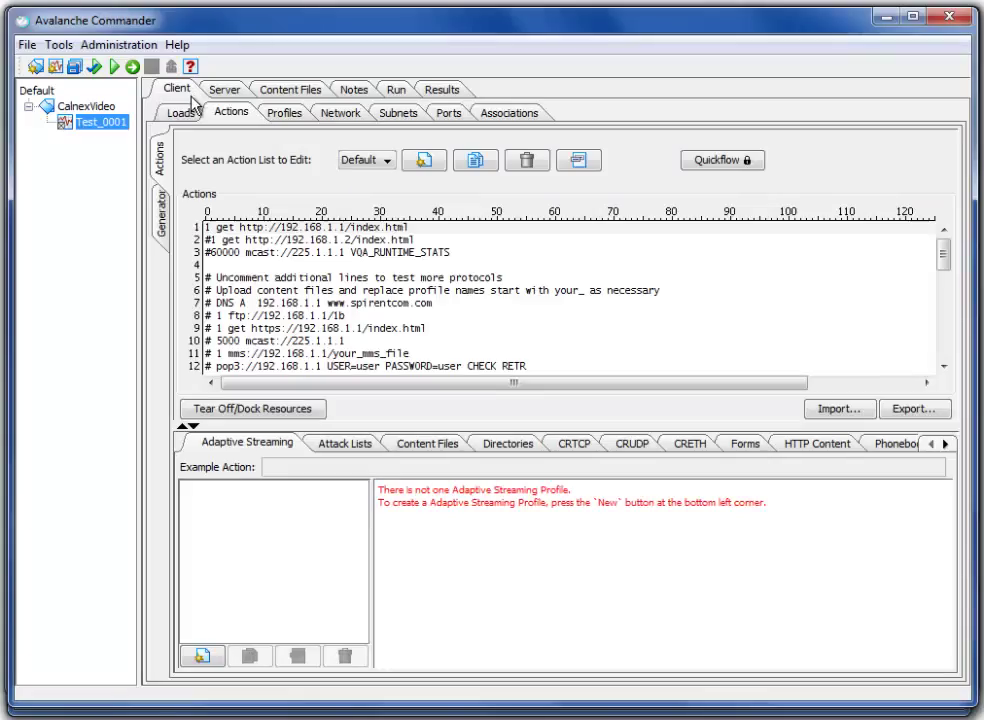
click(390, 123)
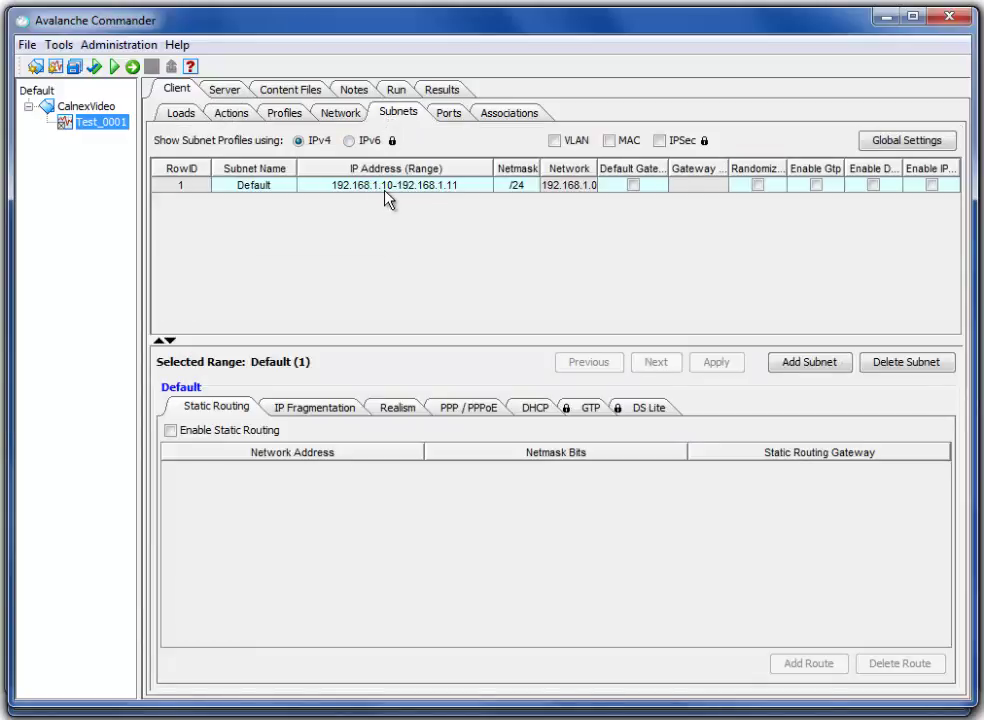
click(224, 89)
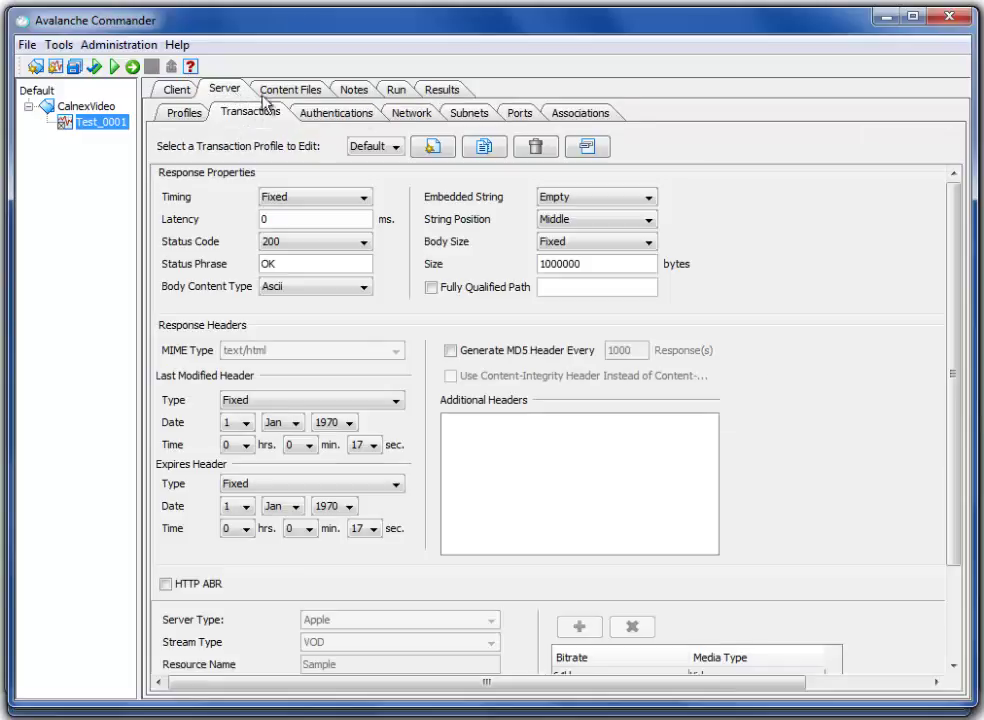
click(578, 113)
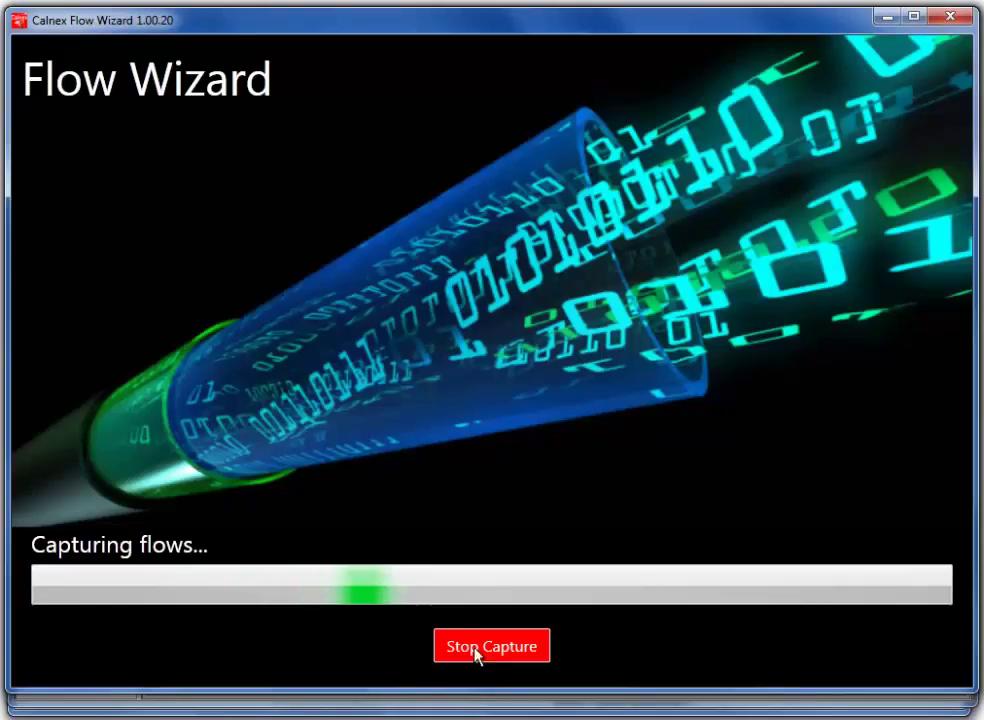
Stop the flow capture and analyse the captured traffic into detected flows.
click(477, 648)
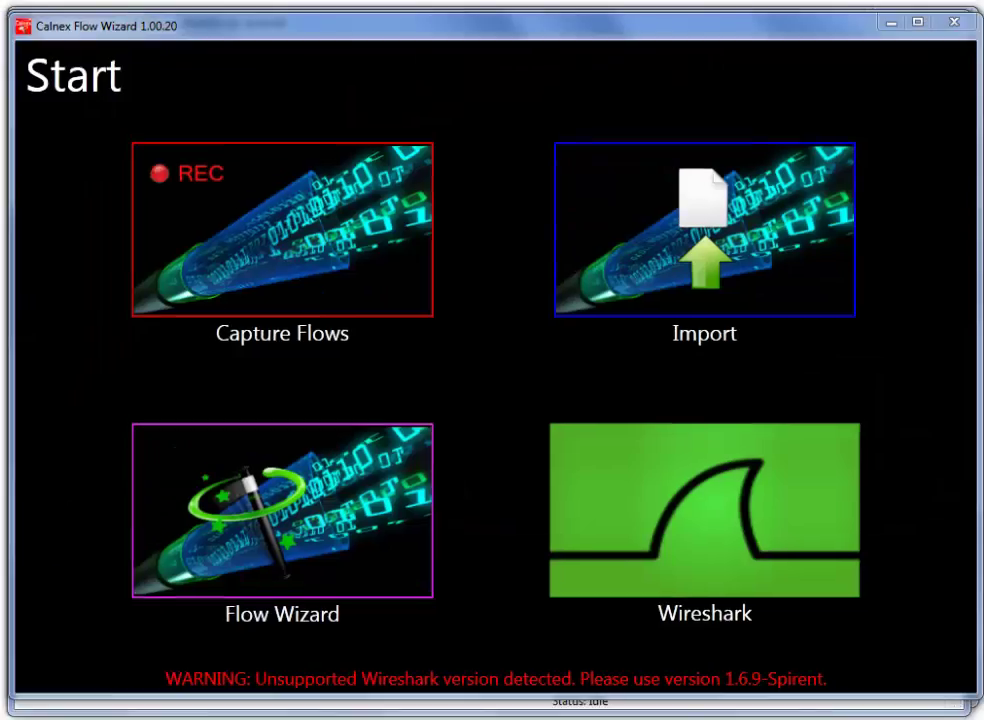
click(290, 532)
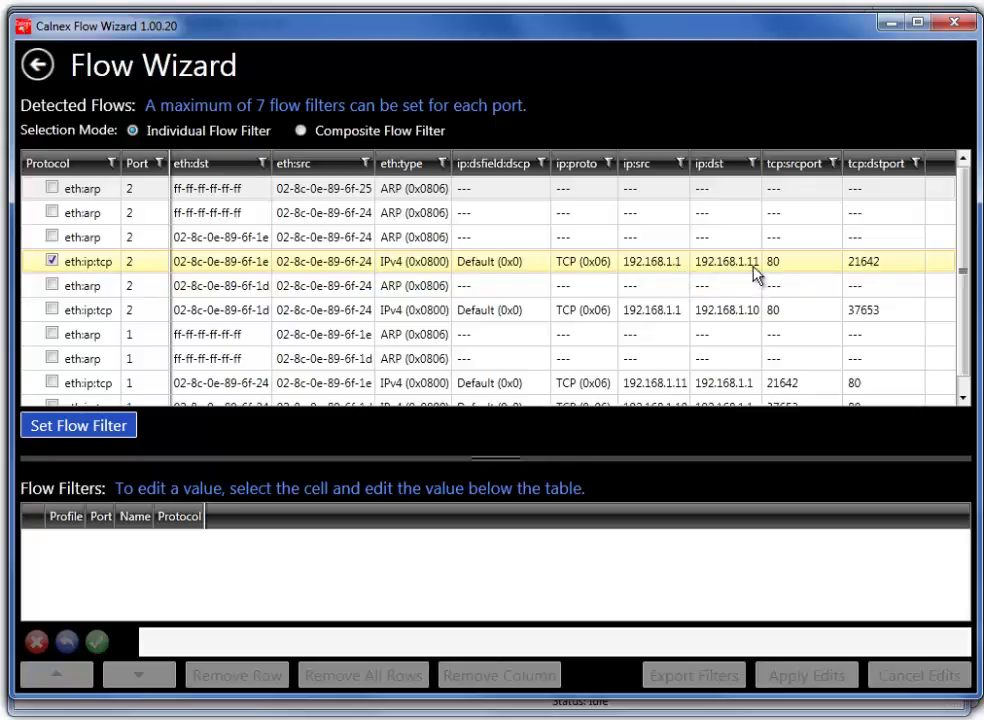
Tick the TCP flow to 192.168.1.10 and turn the ticked flows into flow filters Filter0 and Filter1.
click(51, 310)
click(63, 432)
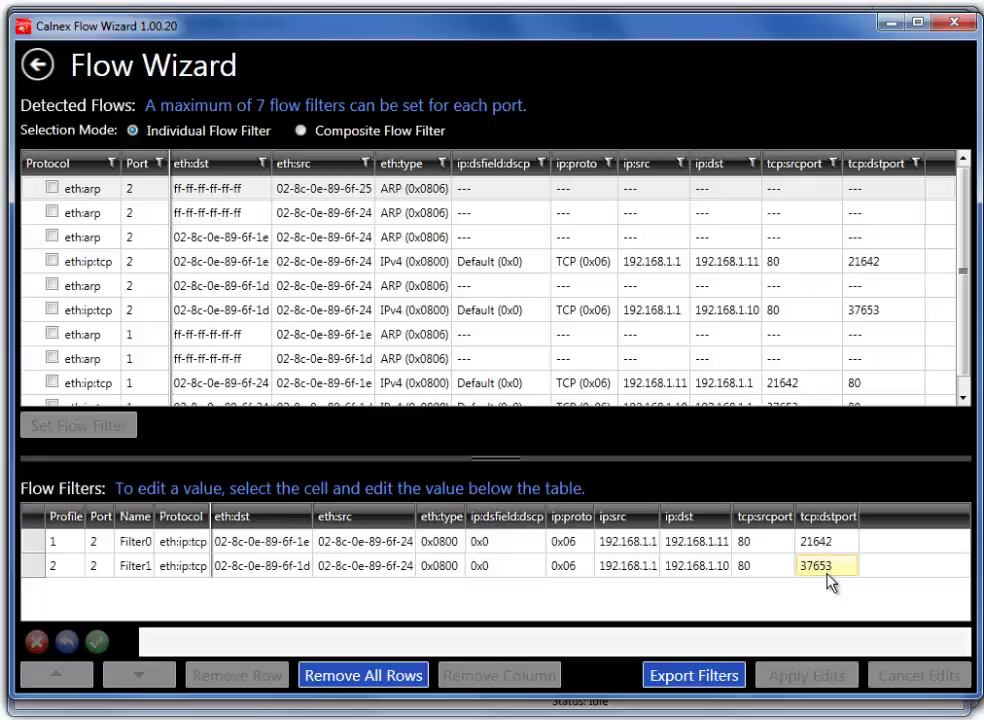
Delete the tcp:dstport and tcp:srcport columns so both filters match only up to ip:dst.
right_click(828, 520)
click(890, 532)
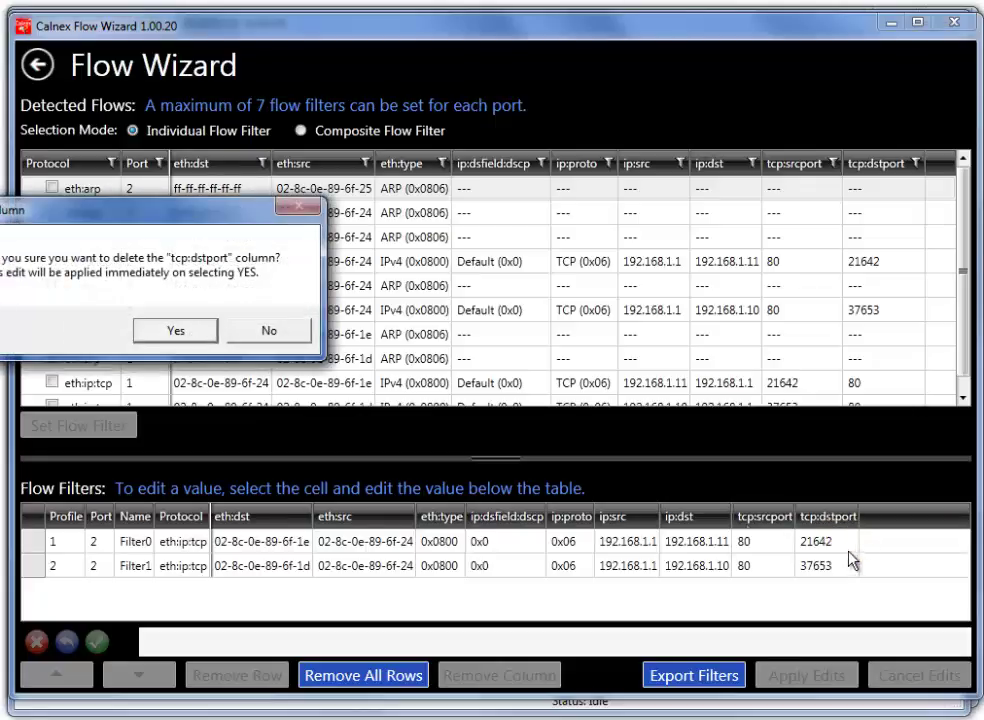
click(174, 334)
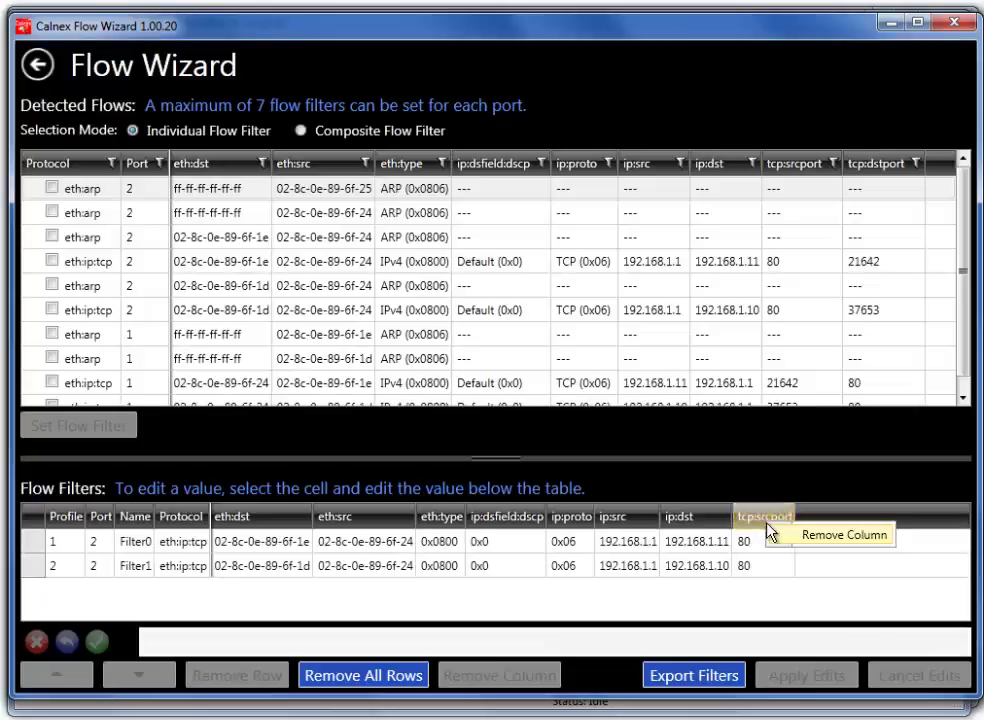
click(790, 536)
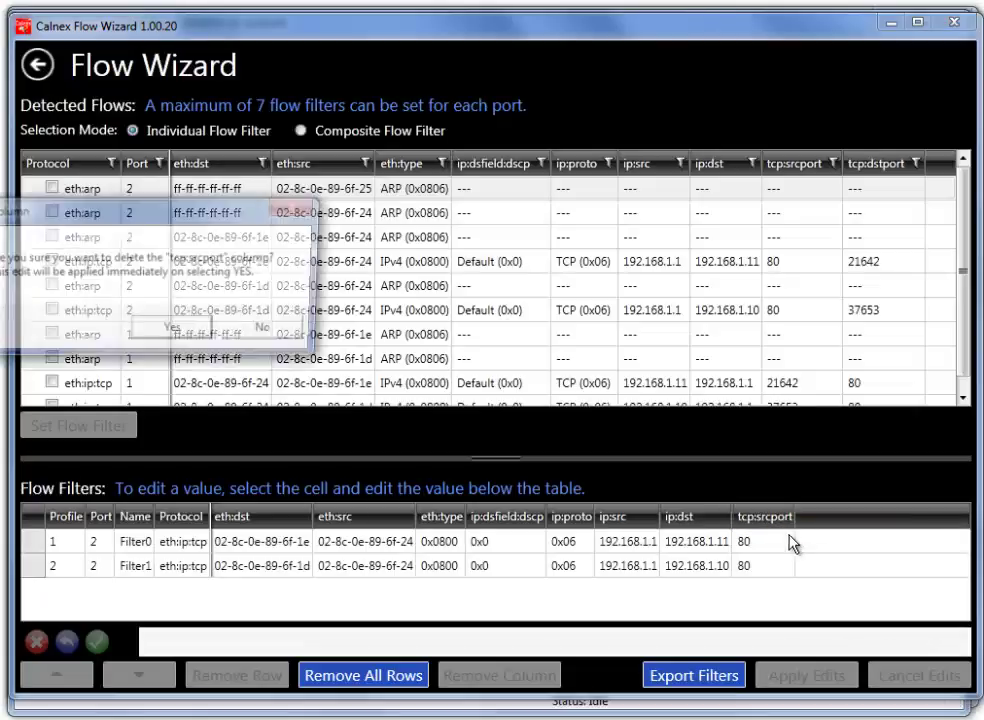
click(170, 330)
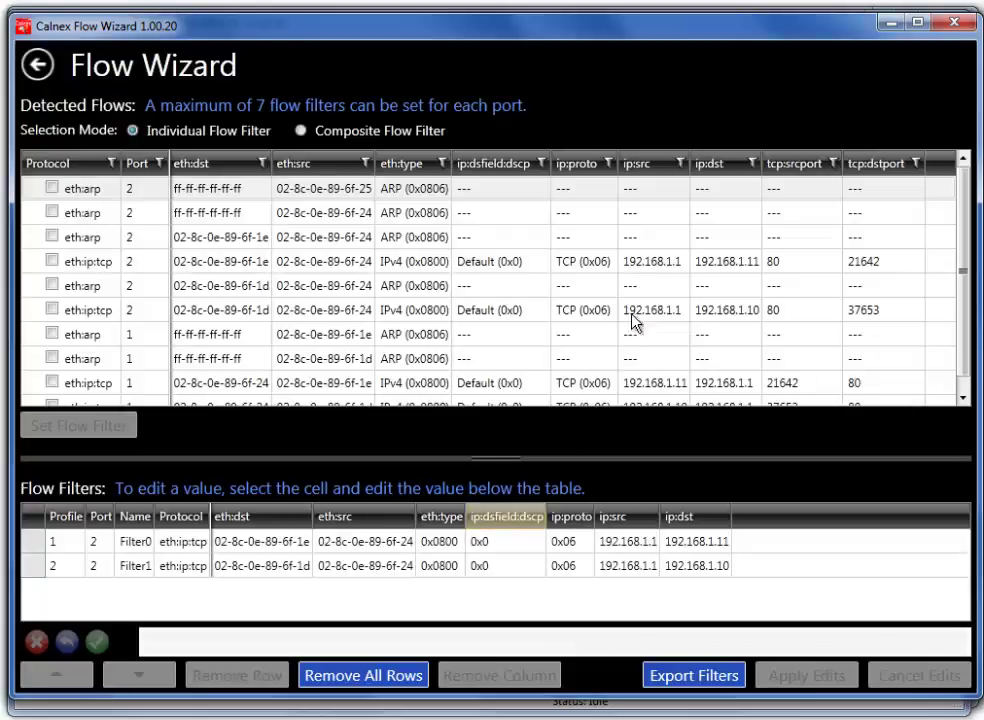
Close the Flow Wizard and give Filter0 a 10 ms (10000 µs) fixed delay on Port2->Port1.
click(953, 21)
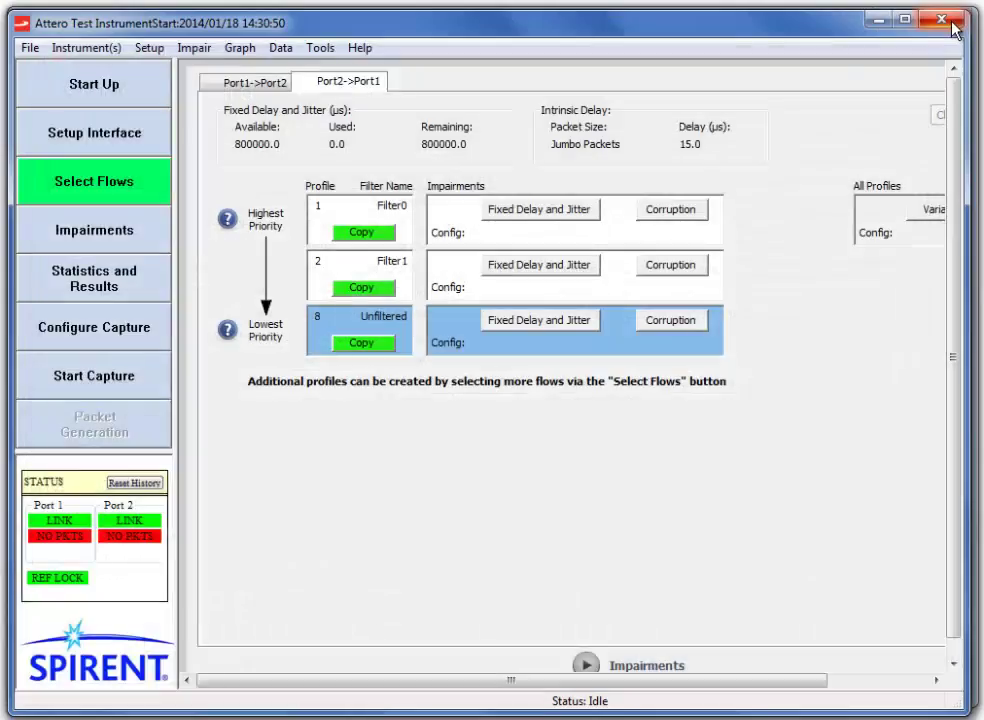
click(286, 84)
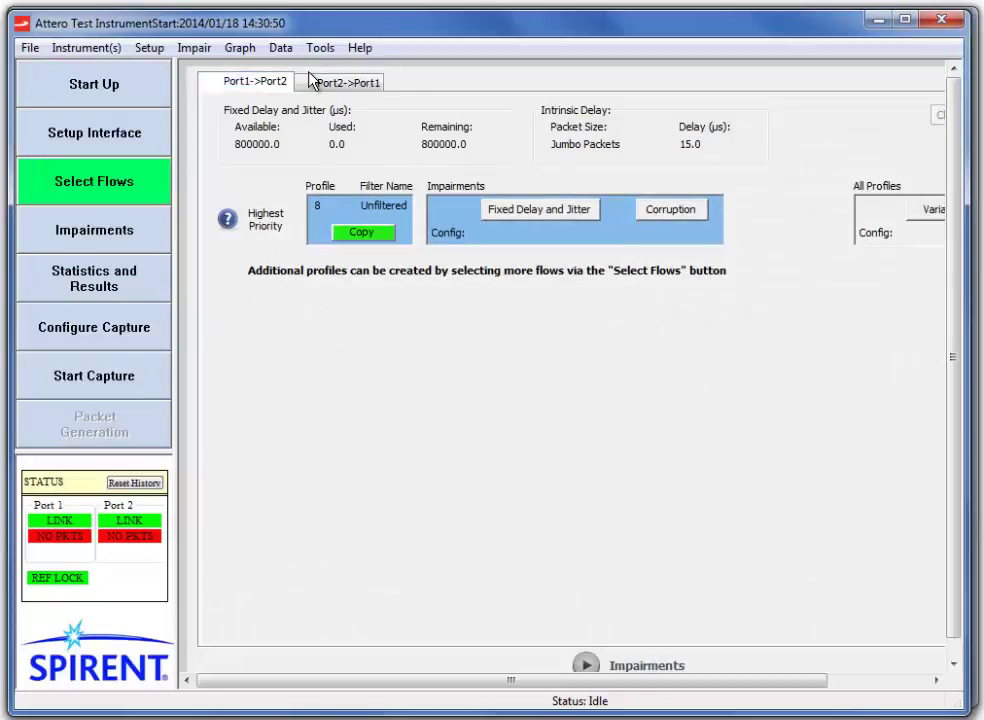
click(315, 83)
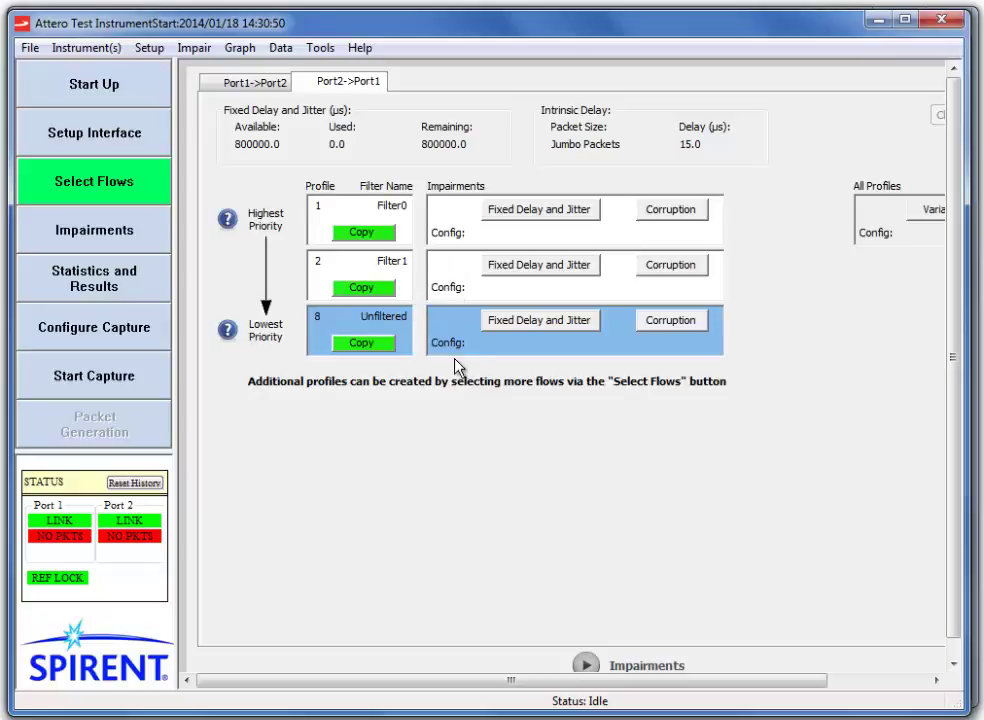
click(515, 217)
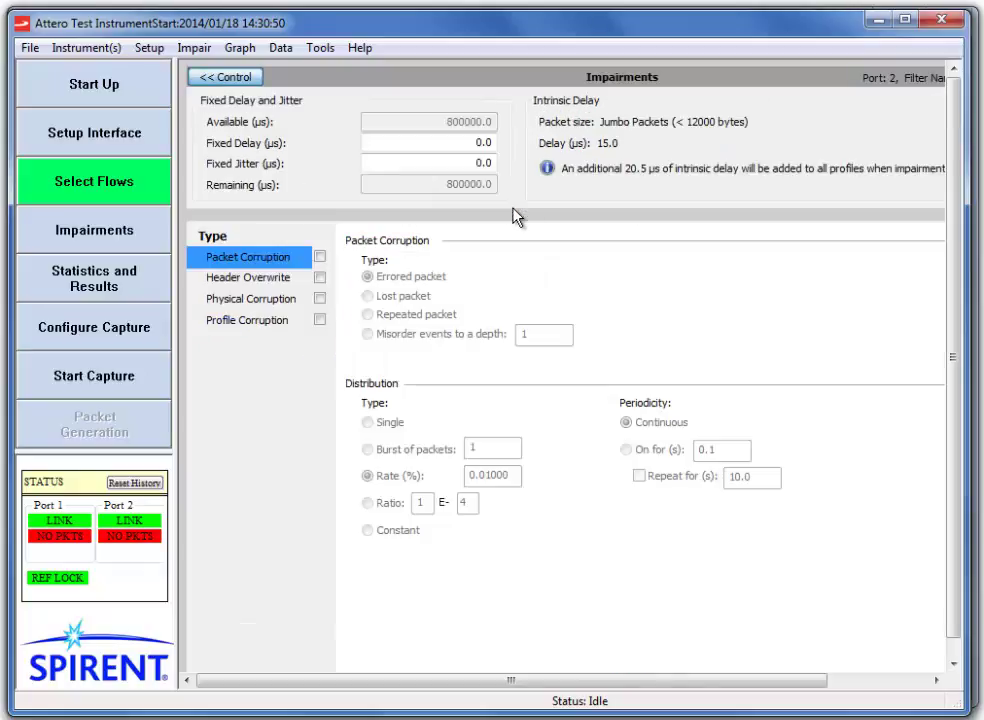
drag(459, 145, 530, 142)
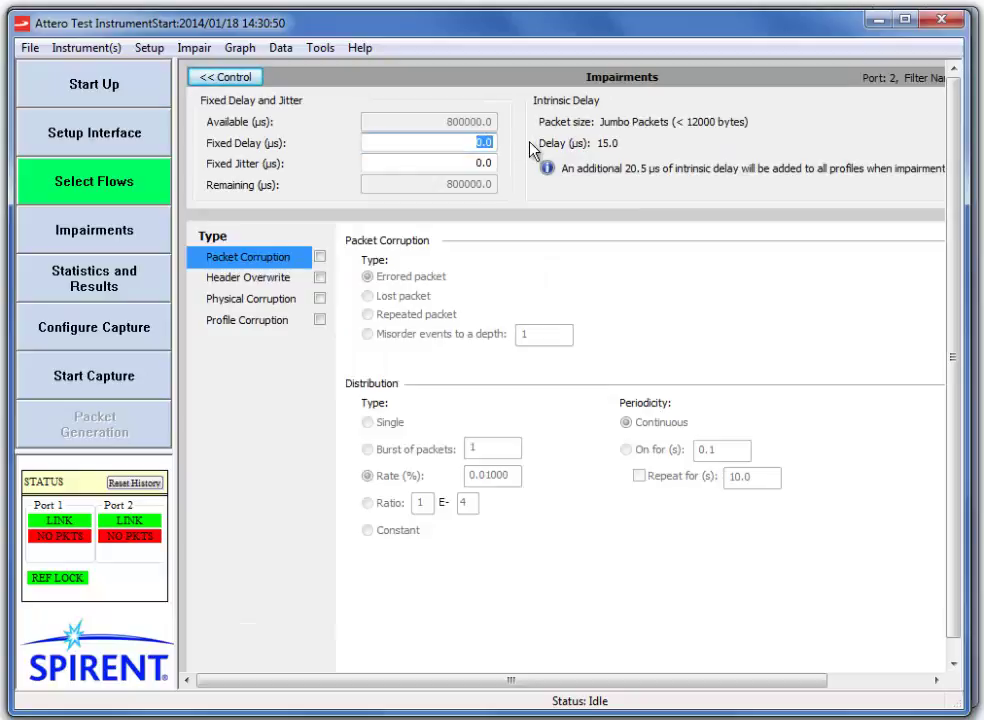
text(10000)
click(240, 80)
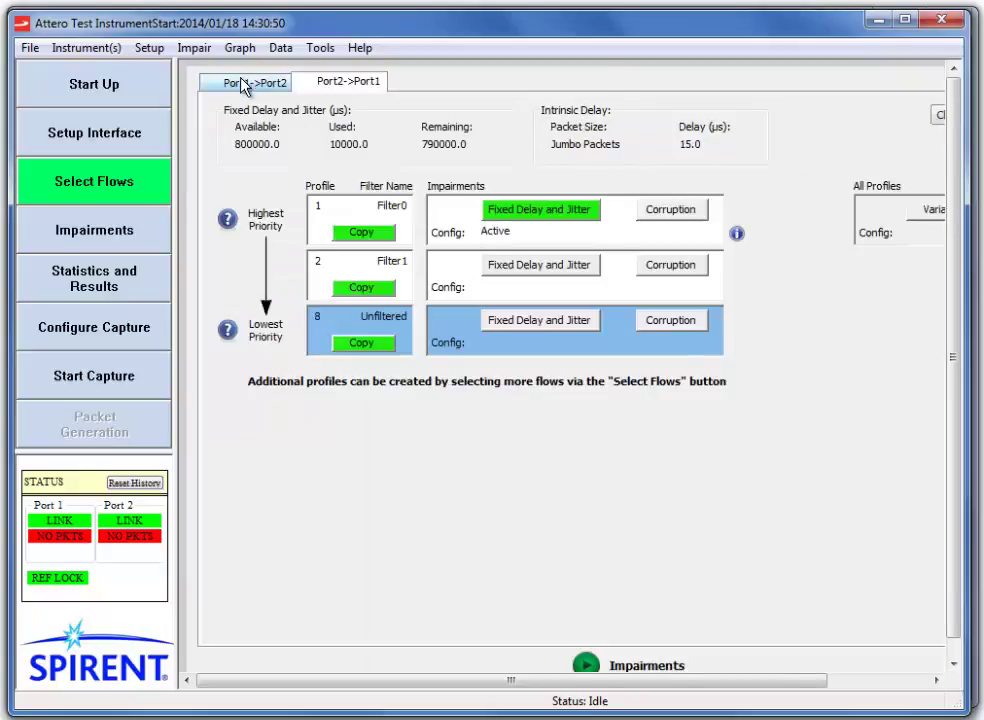
Give Filter1 a 100 ms fixed delay on Port2->Port1.
click(547, 270)
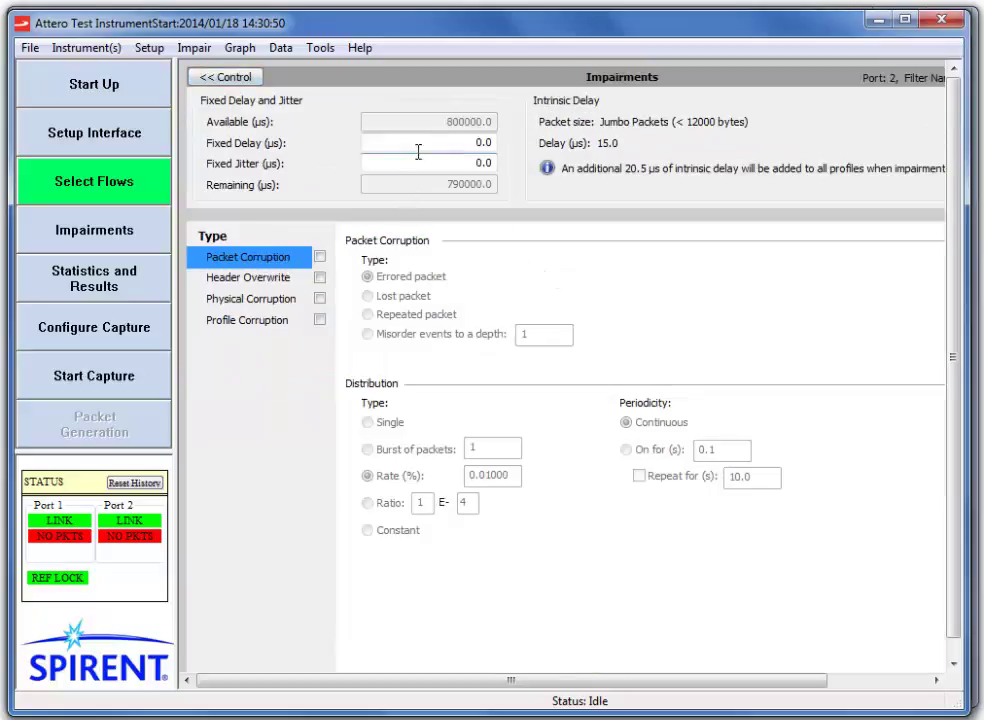
click(492, 145)
double_click(492, 145)
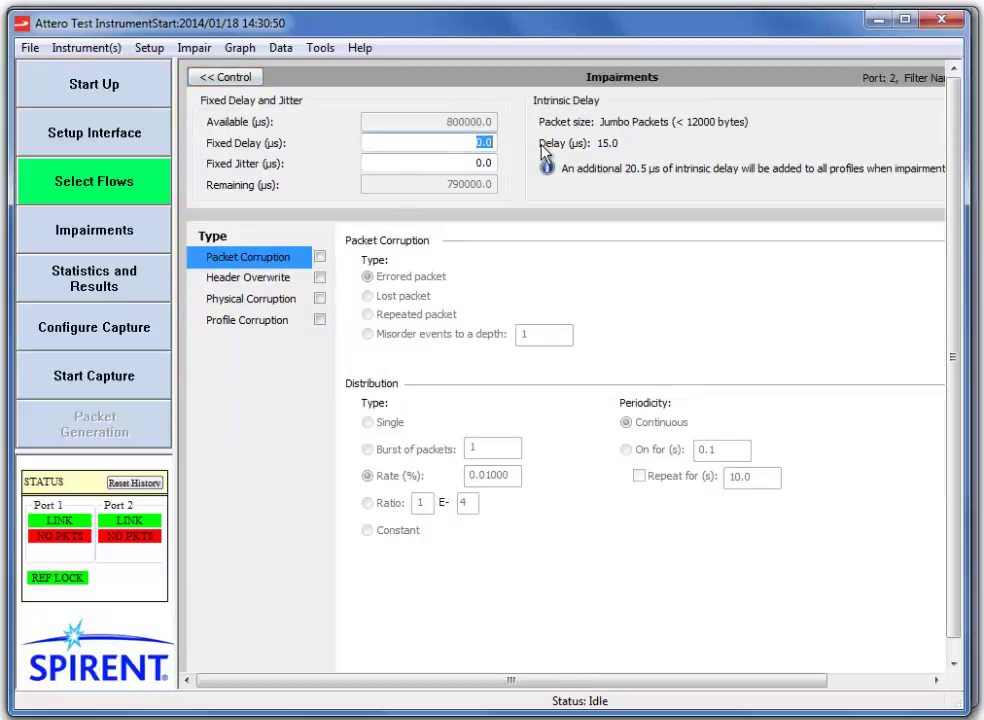
text(100000)
click(252, 80)
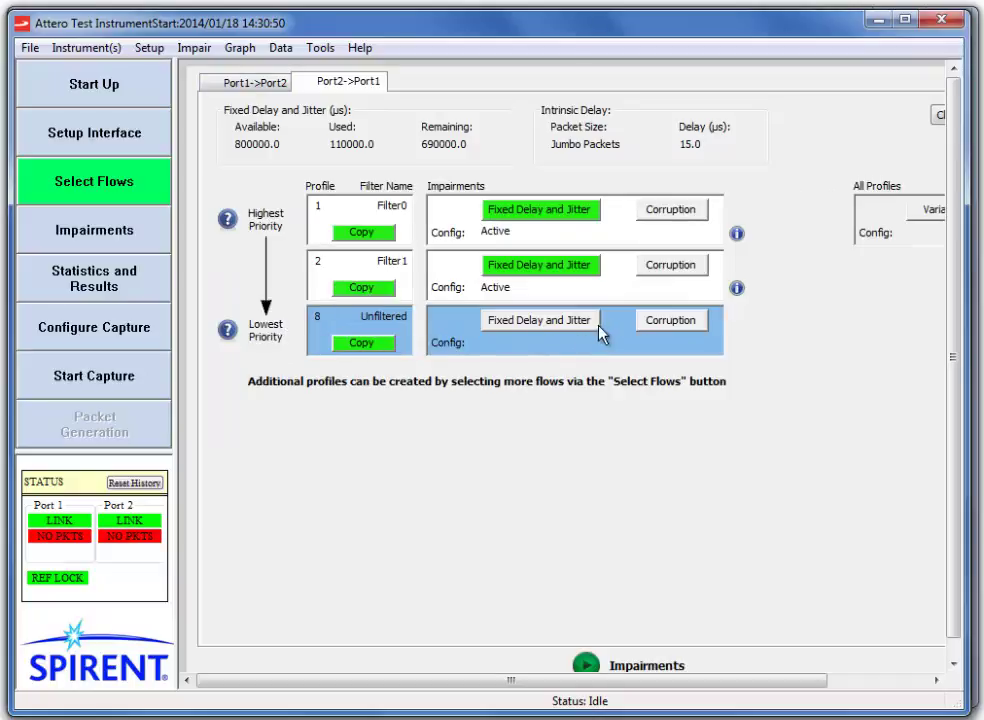
Start the Attero impairments, run Test_0001 in Avalanche Commander, and bring back the statistics window.
click(585, 665)
click(880, 27)
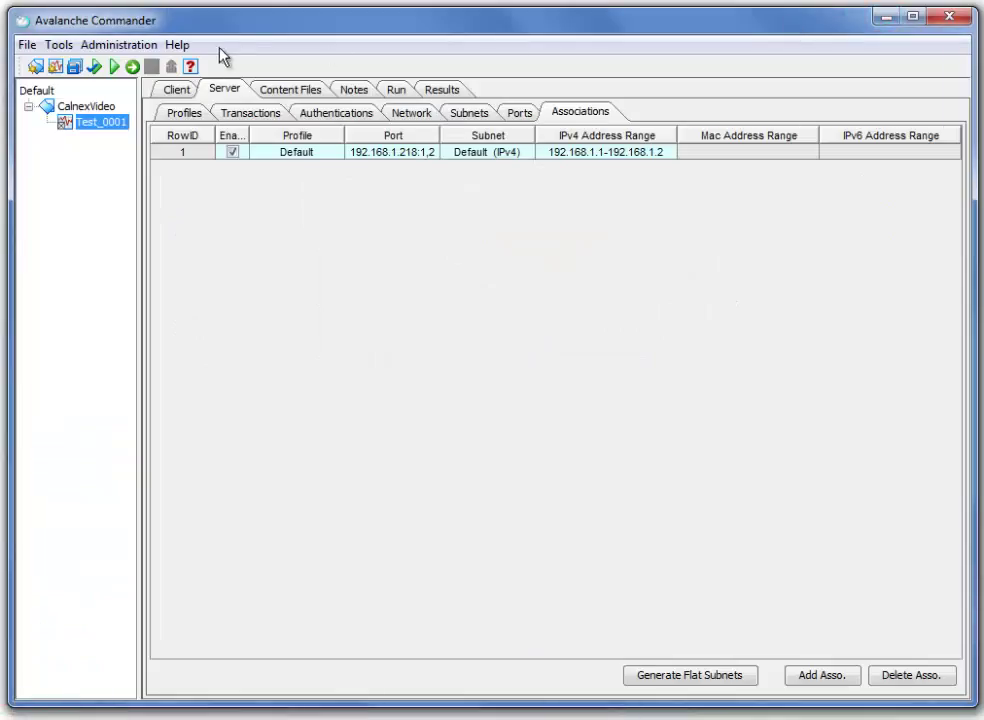
click(182, 90)
click(115, 67)
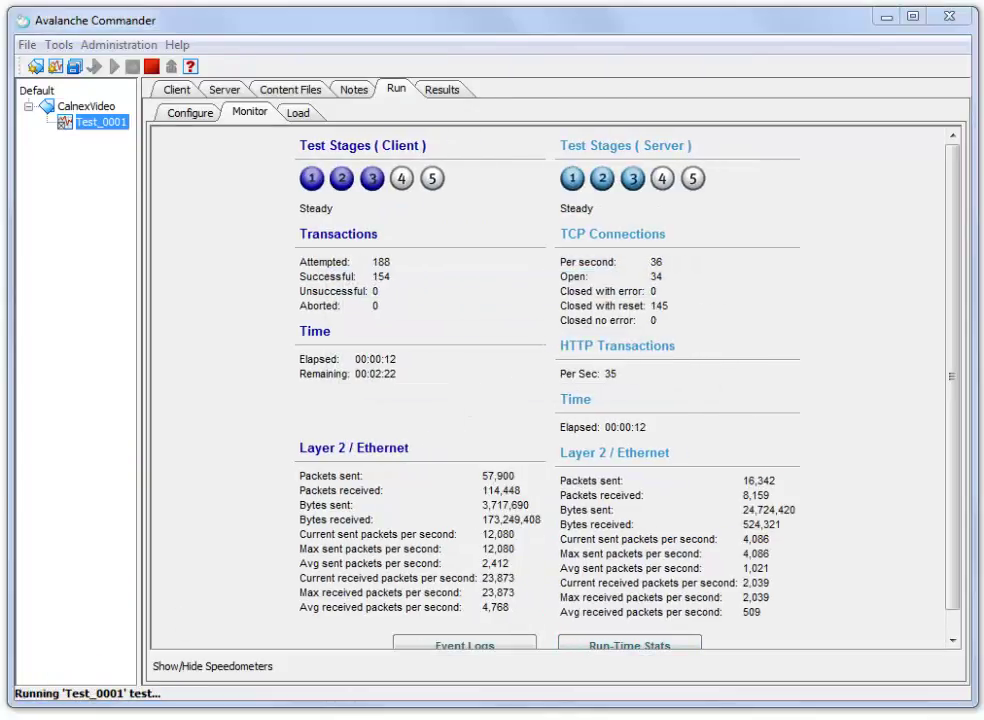
key(alt+Tab)
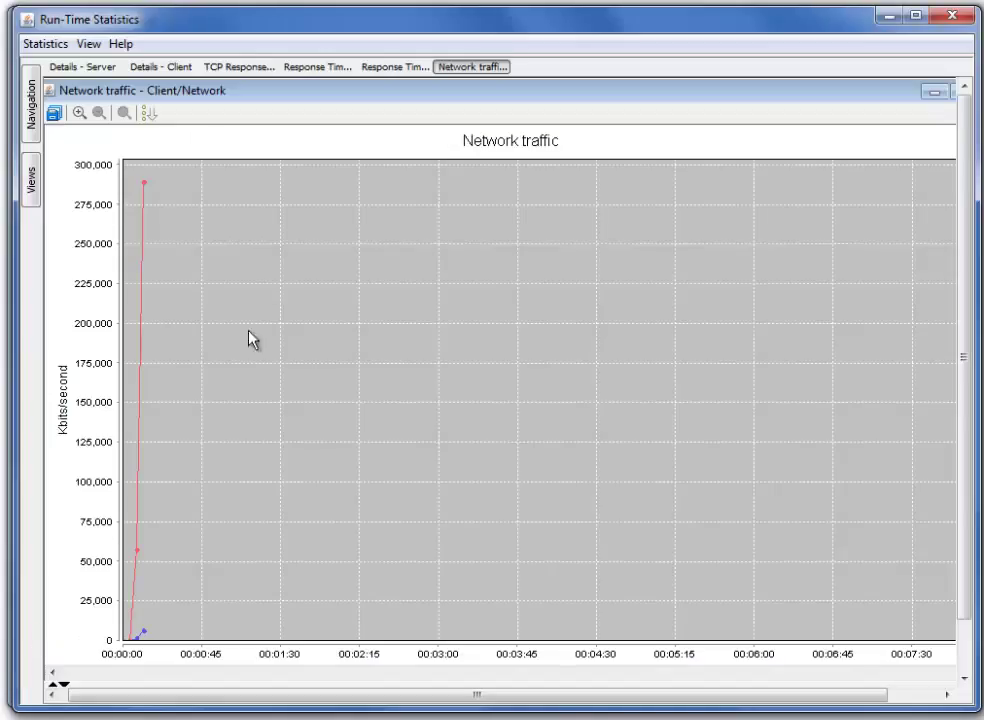
Close the Network traffic chart and bring the TCP Response Time chart (Syn/Ack ~55.1 ms) forward.
click(51, 91)
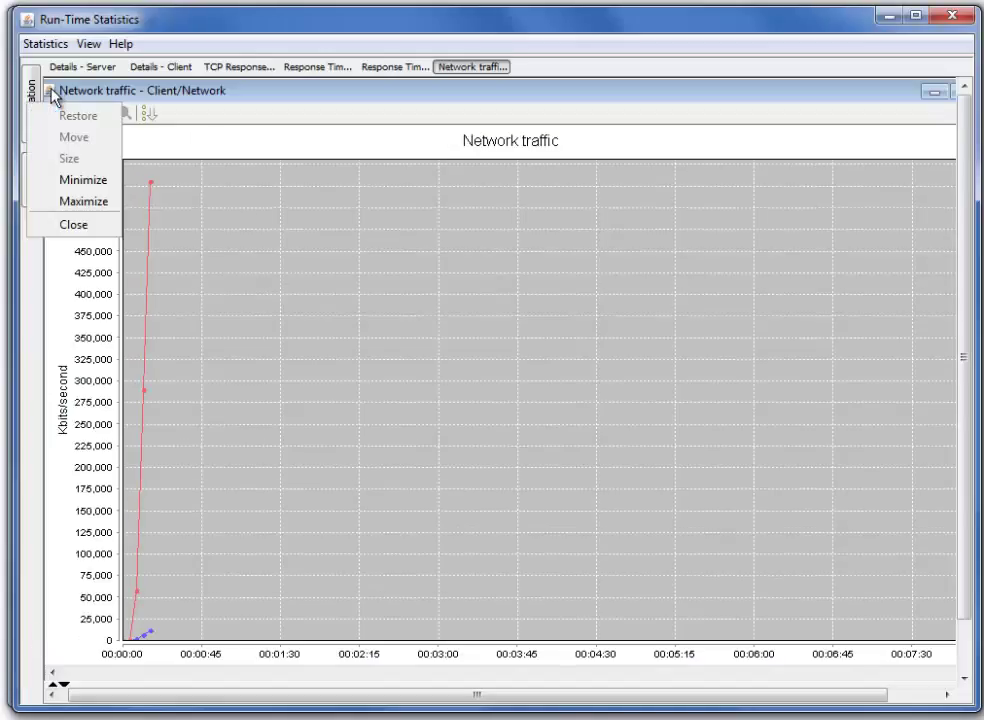
click(51, 91)
click(51, 91)
click(51, 91)
double_click(51, 91)
click(769, 177)
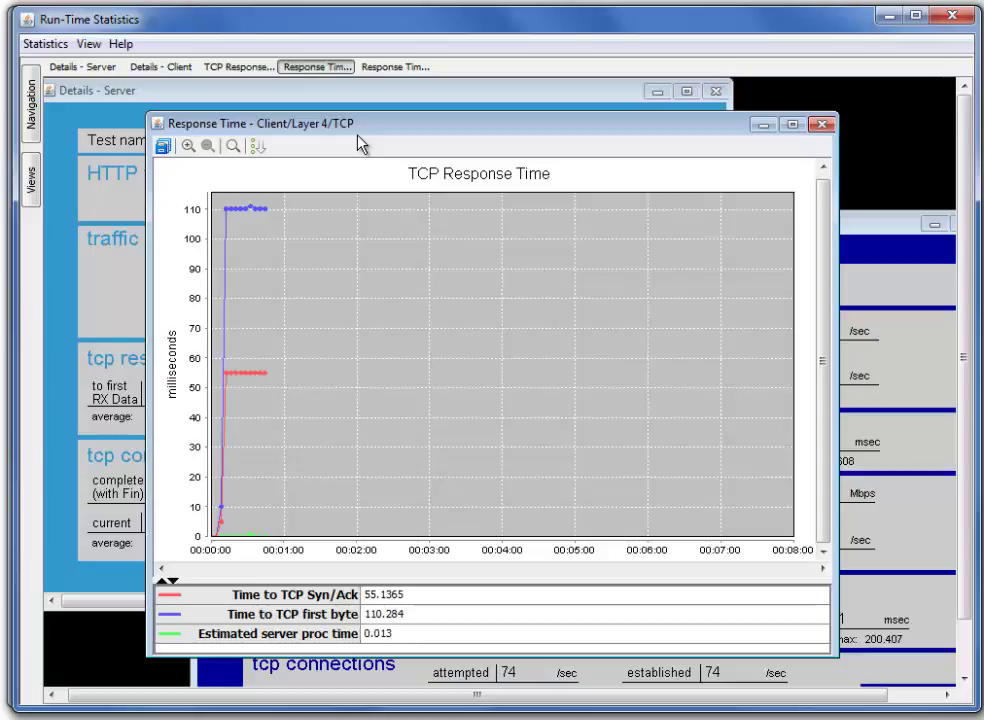
Plot Time to TCP Syn/Ack for cpu=0 and cpu=1 on a new chart, then minimise the statistics.
click(257, 150)
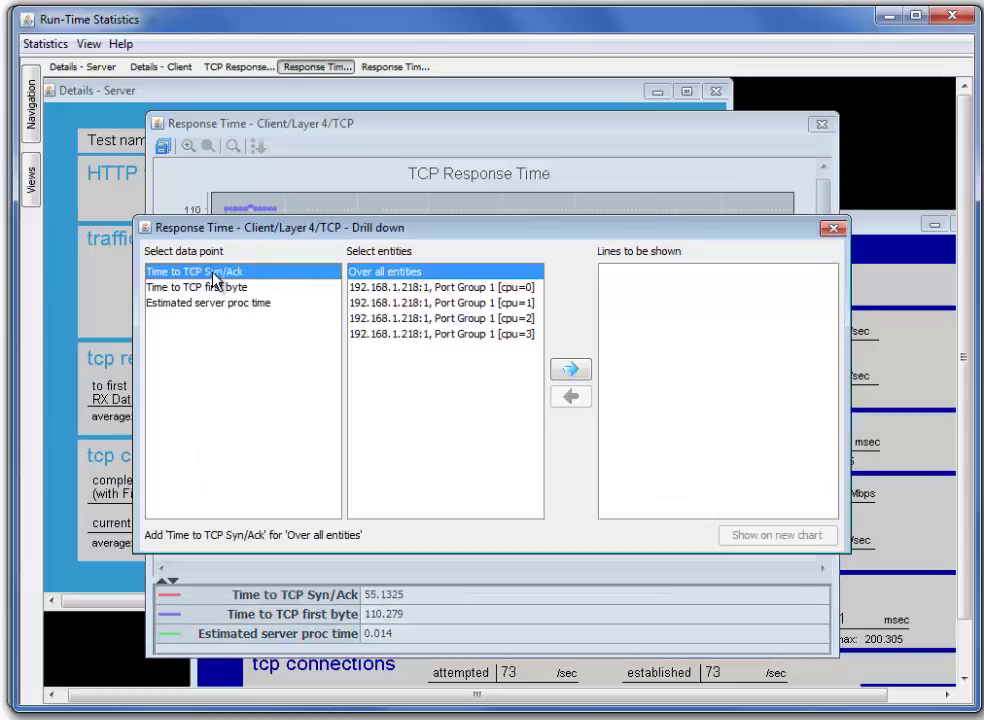
click(458, 290)
click(462, 303)
click(462, 290)
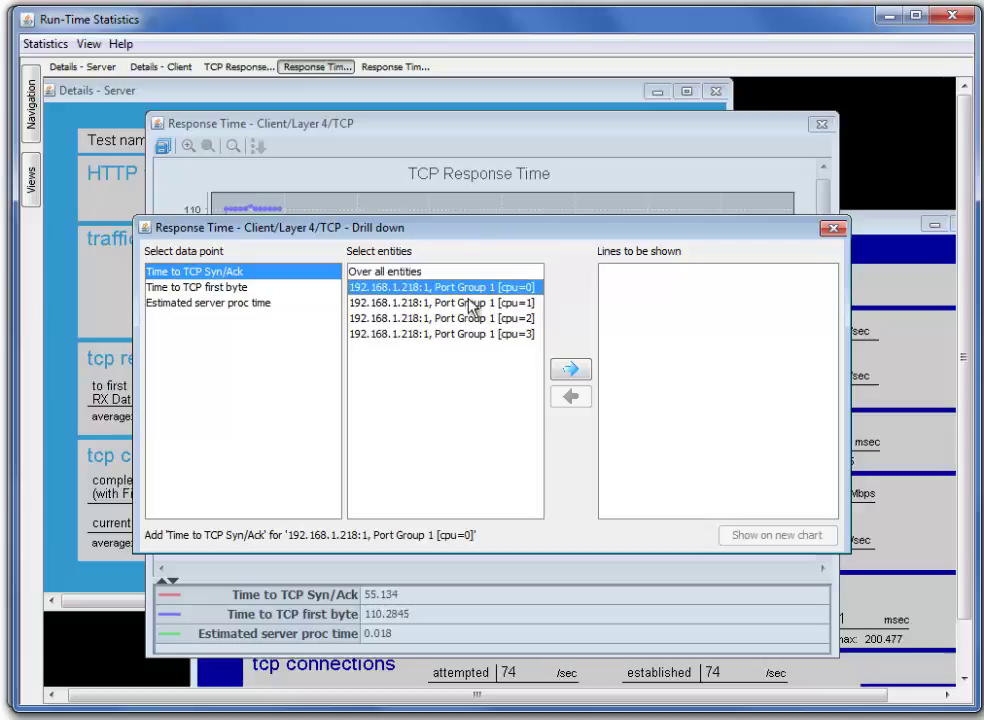
ctrl+click(470, 303)
click(570, 369)
click(752, 536)
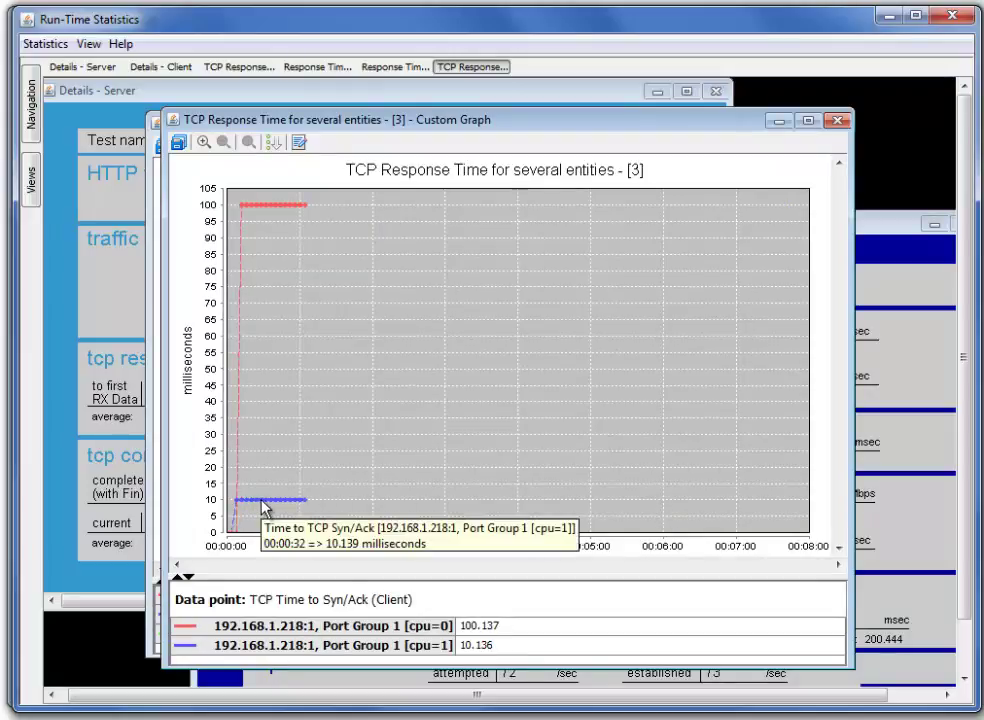
mouse_move(246, 213)
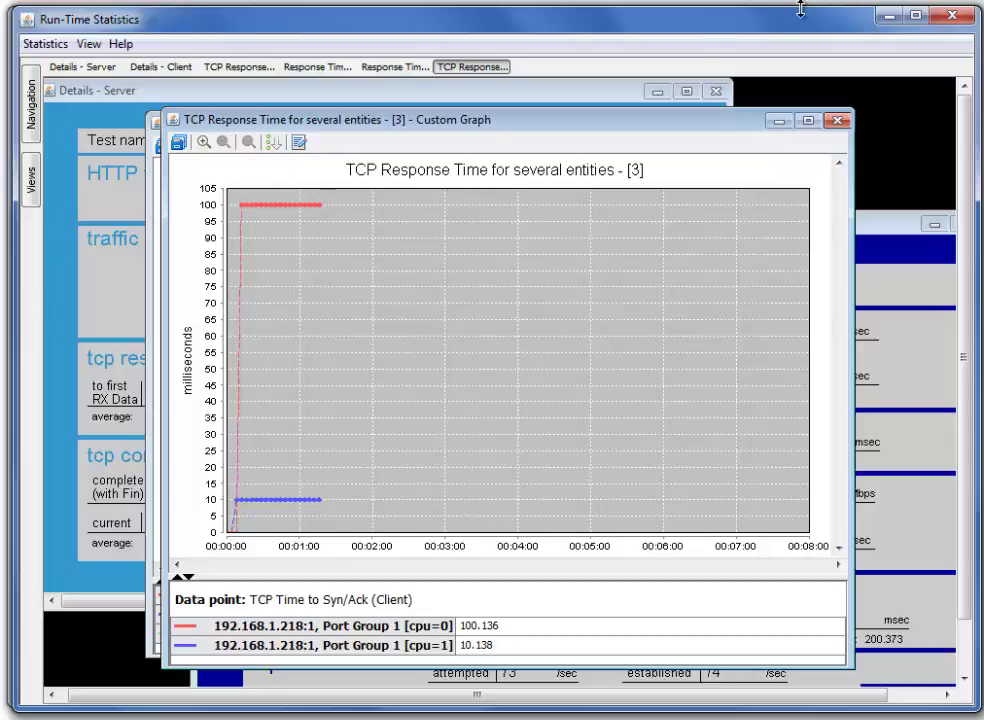
click(886, 16)
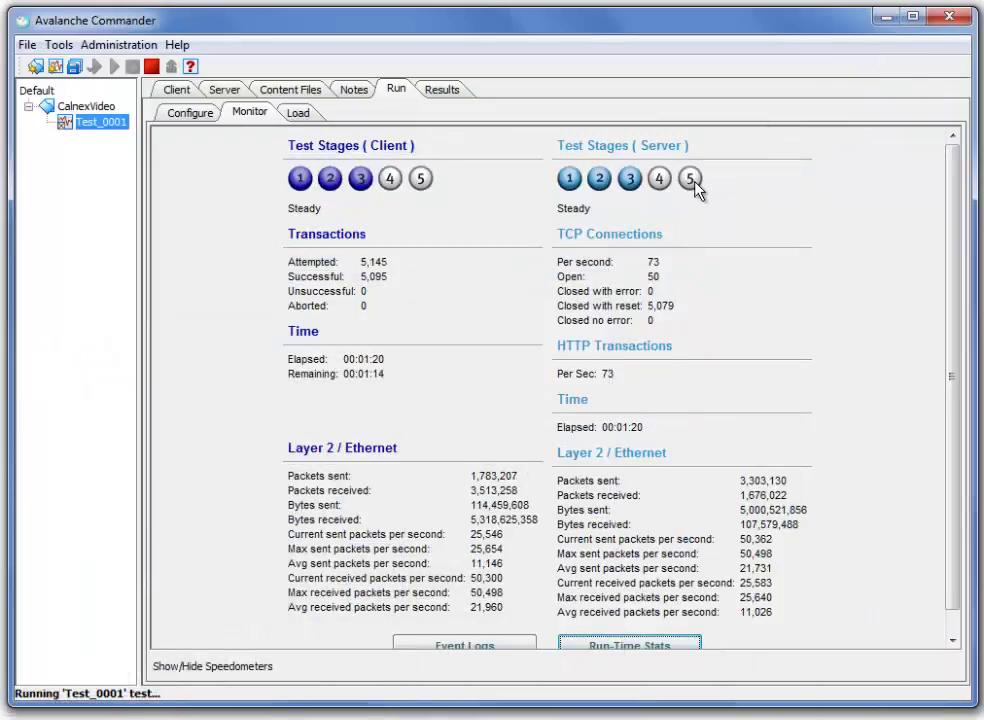